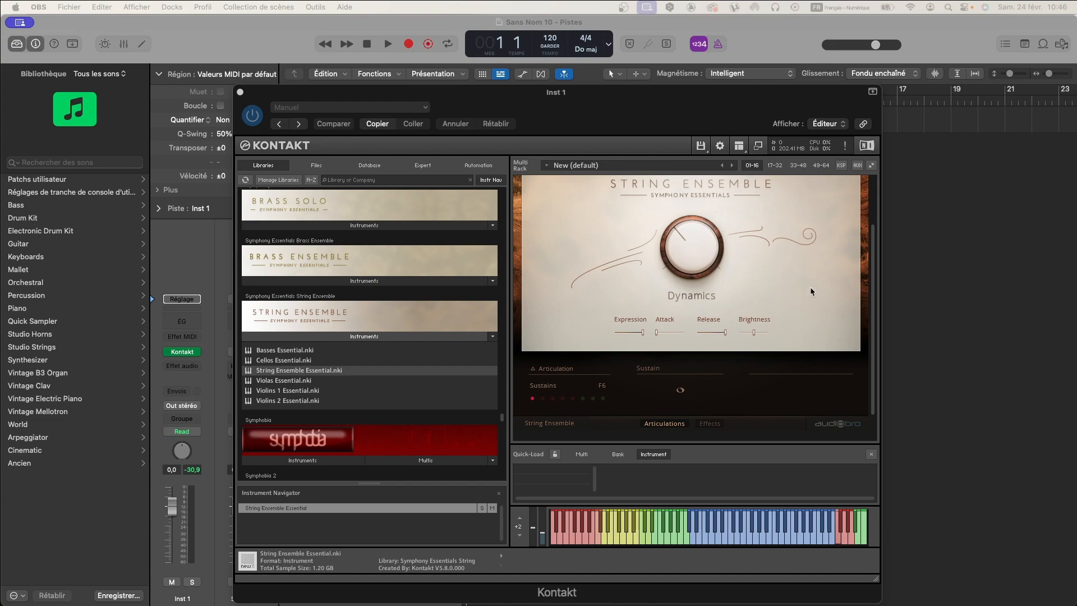
scroll(810, 290, "up", 2)
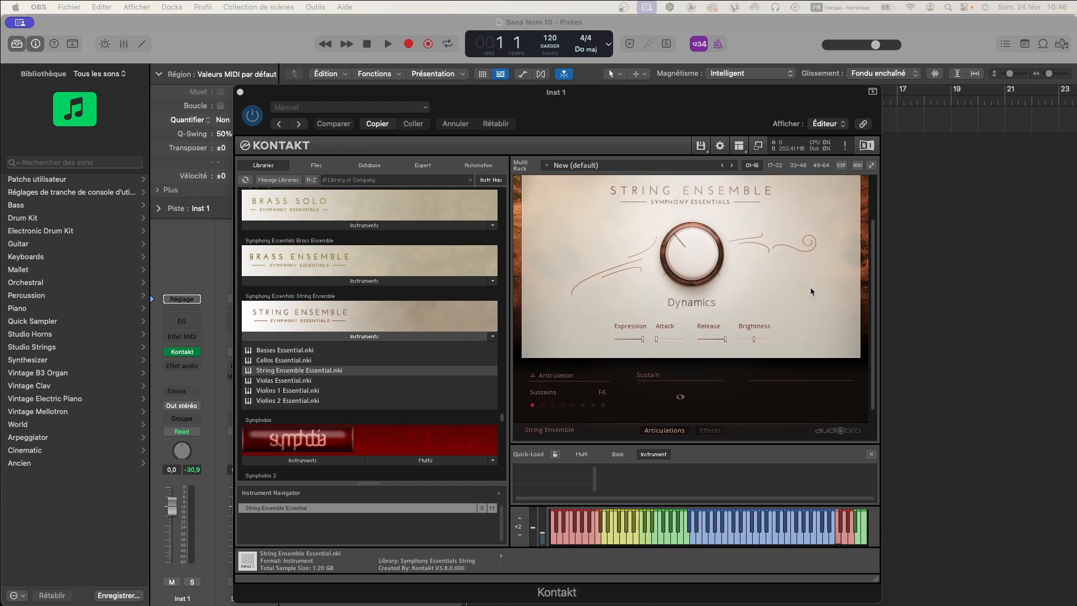
scroll(810, 290, "down", 1)
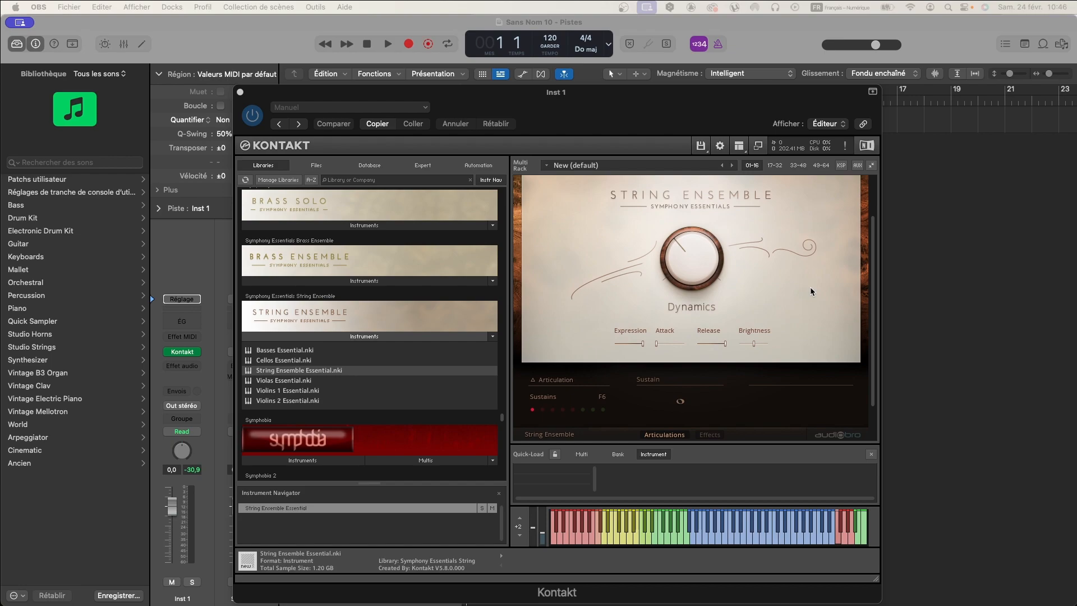
scroll(809, 292, "up", 1)
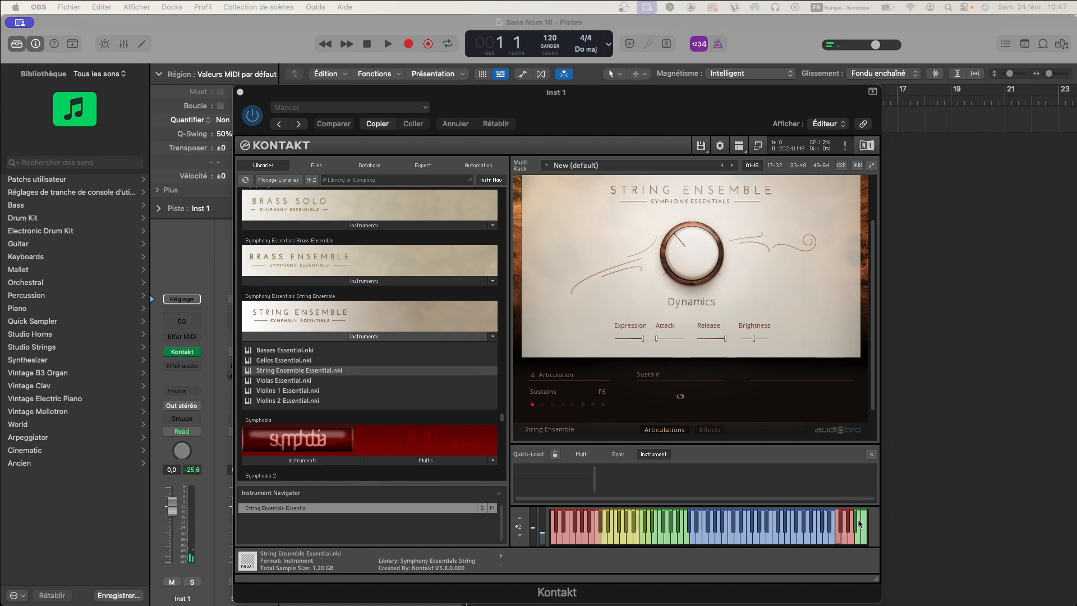
Audition the String Ensemble articulations by triggering their keyswitches from F6 upward, including Sustains, Trills, Harmonics and Staccato.
left_click(839, 540)
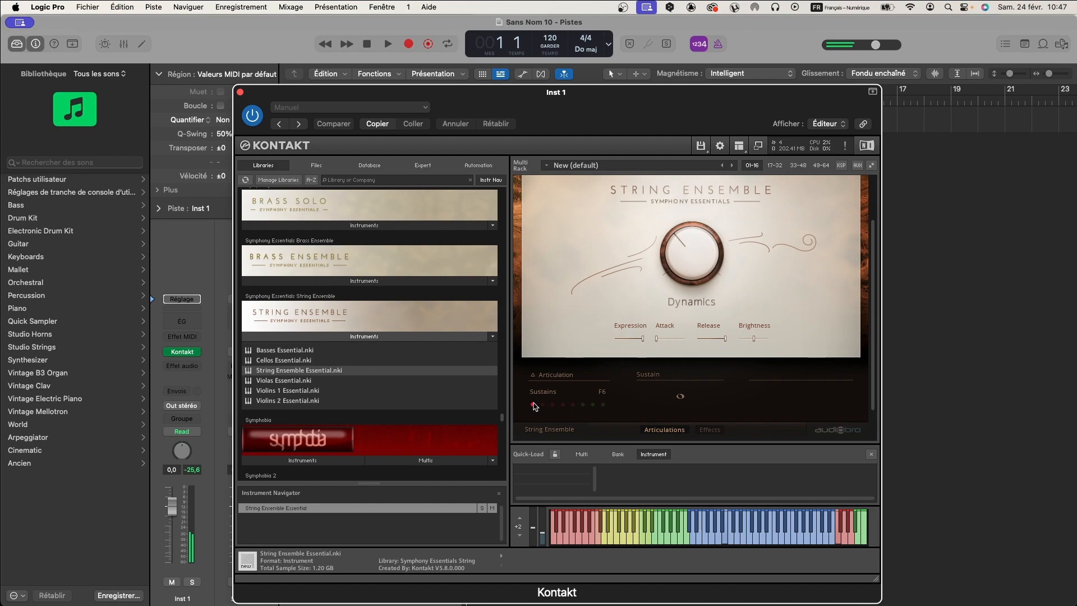
left_click(839, 527)
left_click(844, 532)
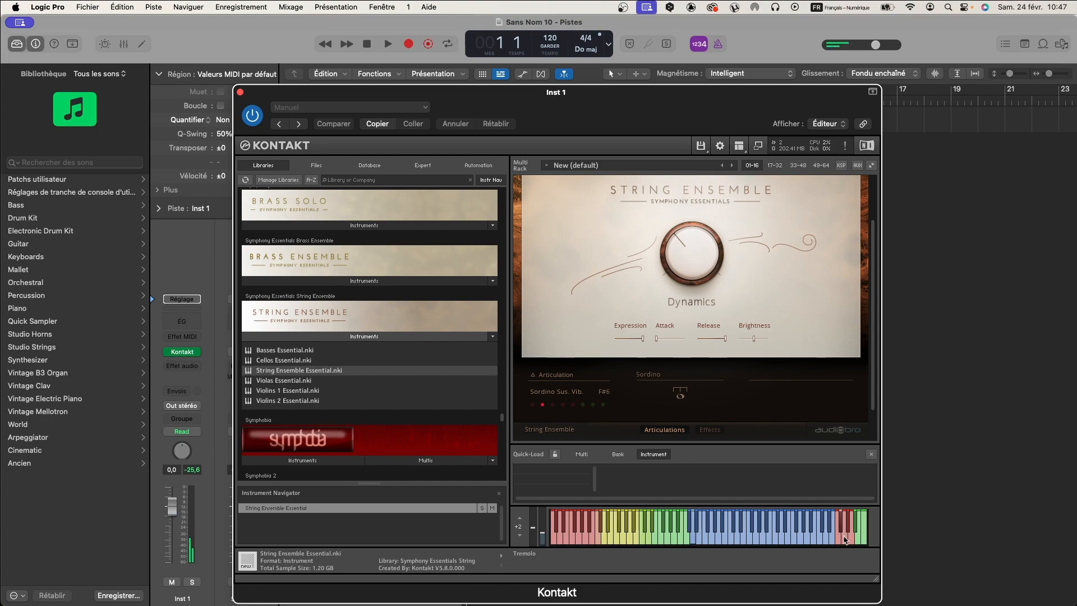
left_click(848, 531)
left_click(850, 538)
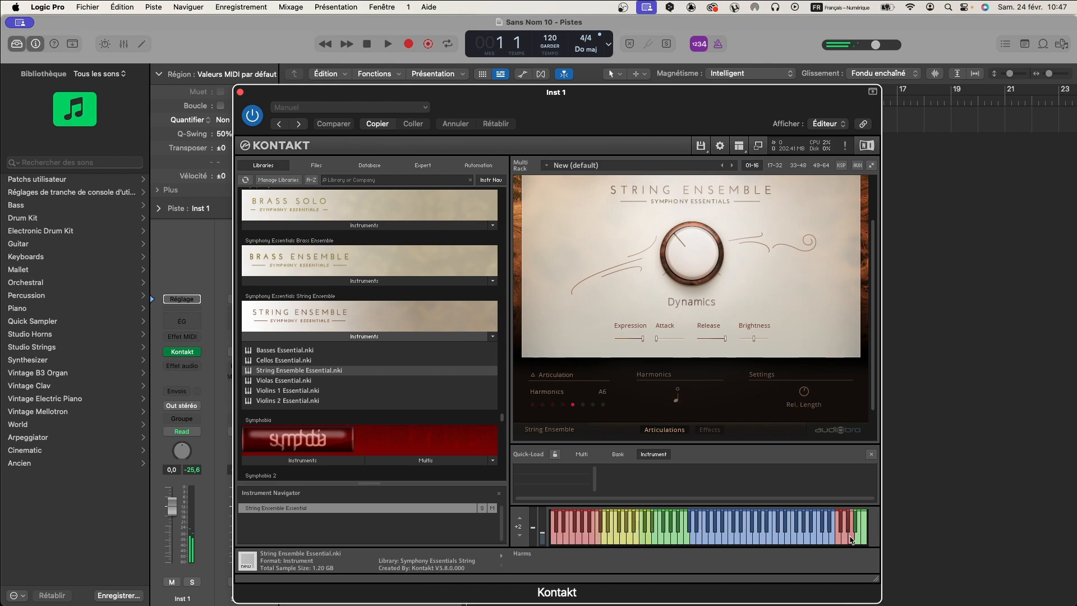
left_click(856, 524)
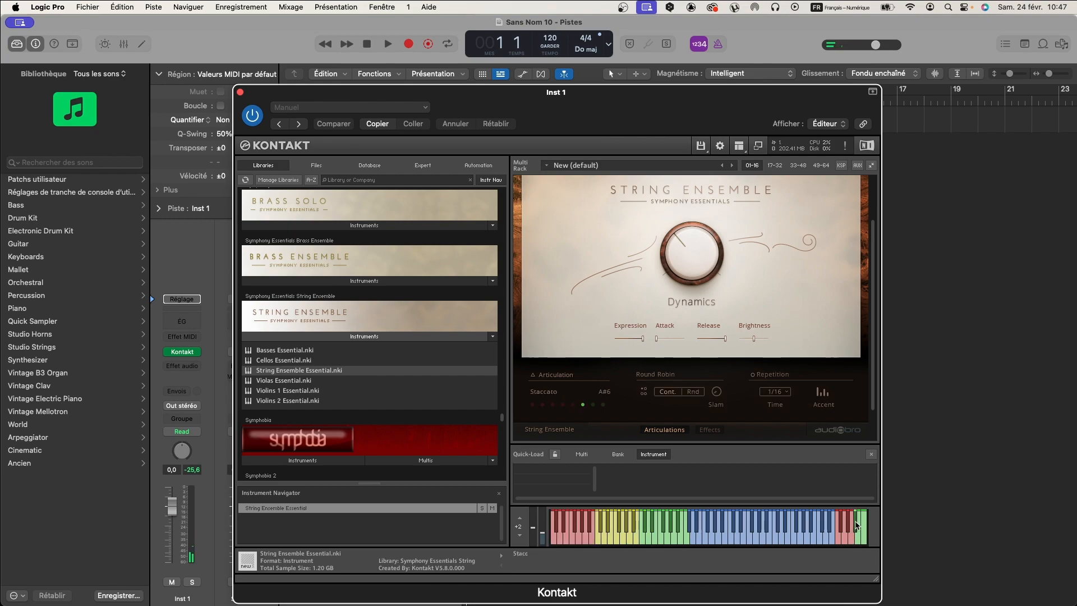
left_click(864, 536)
left_click(866, 537)
left_click(839, 537)
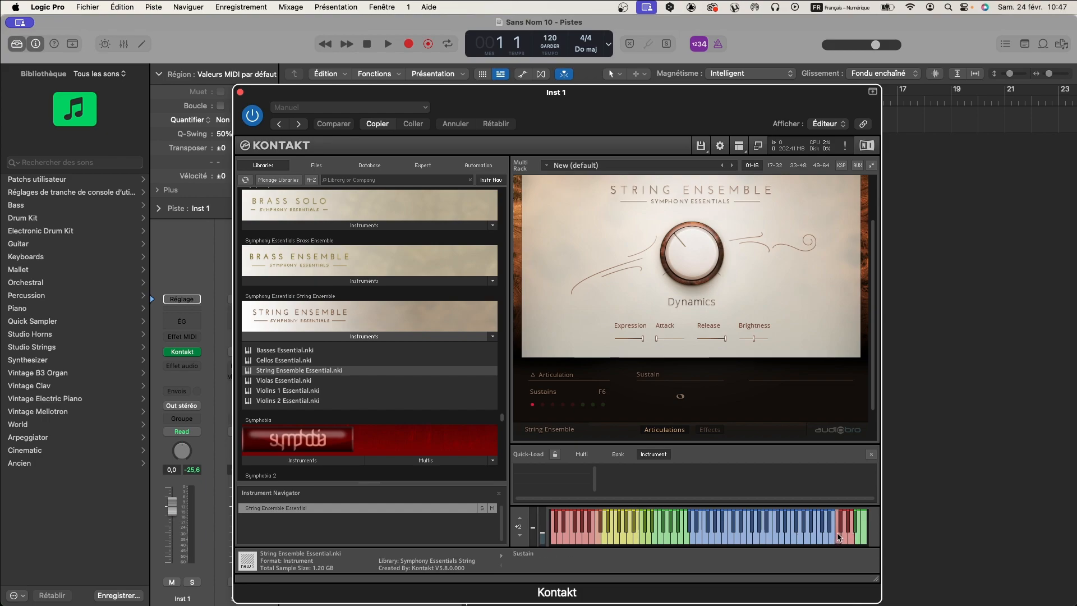
left_click(848, 527)
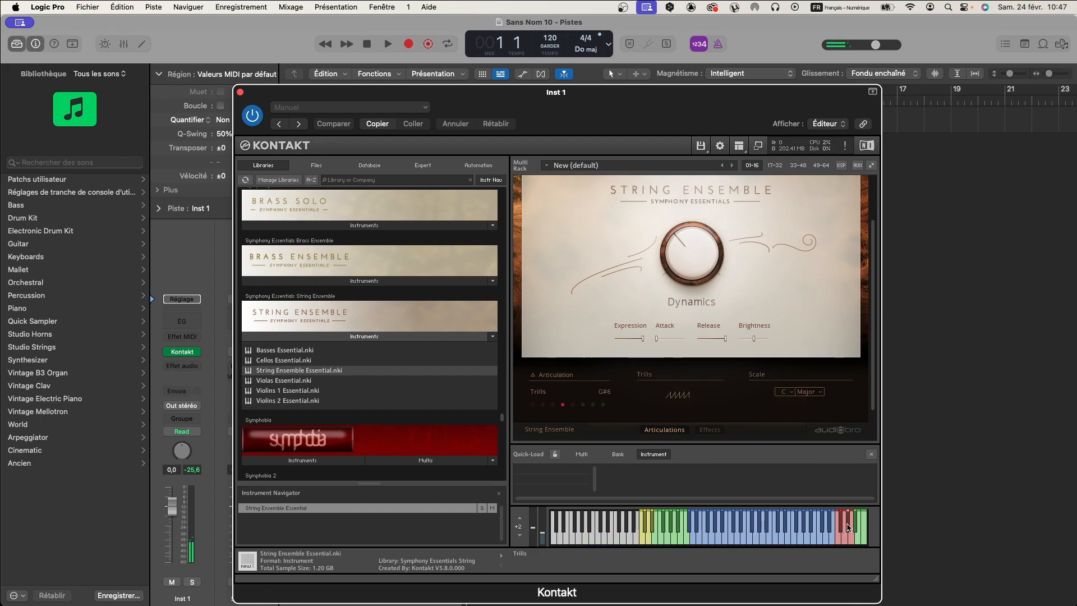
Switch between Staccato and Sustains using the articulation slots and then the keyswitches, ending on Sustains (F6).
left_click(583, 405)
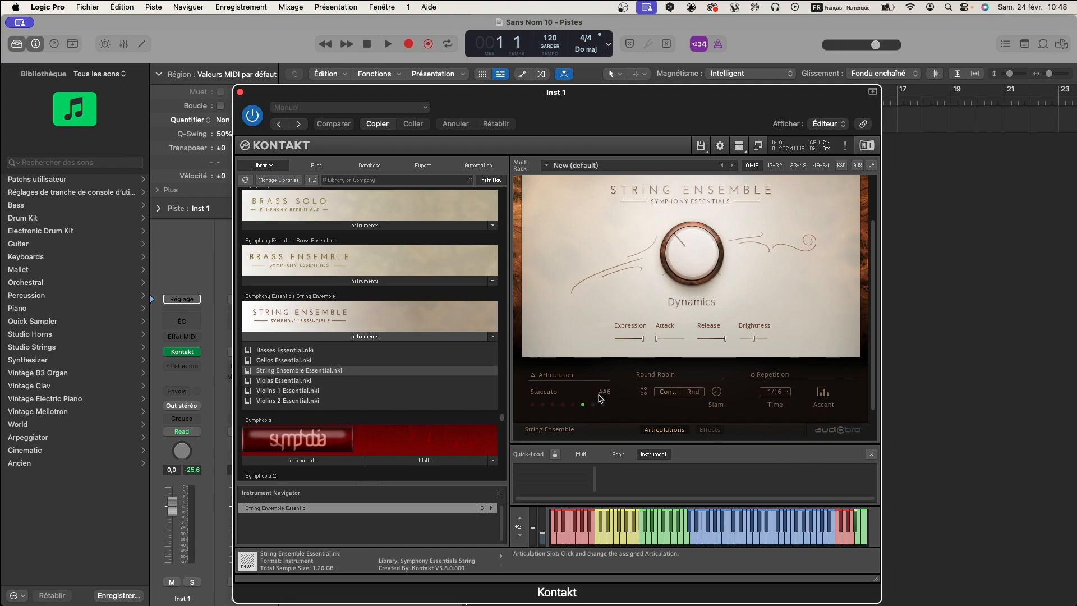
left_click(531, 404)
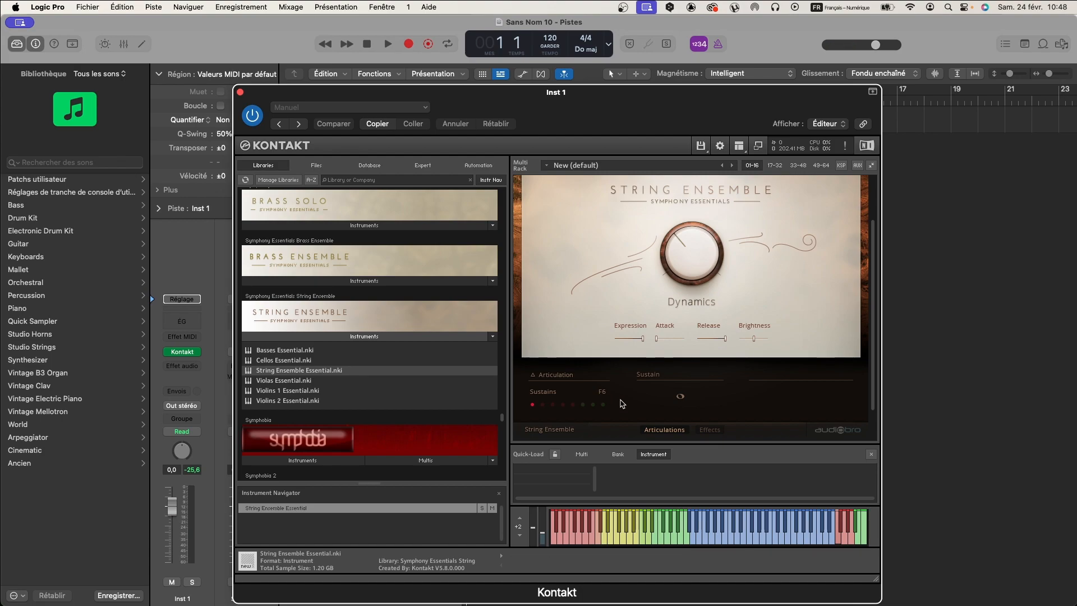
left_click(855, 532)
left_click(837, 538)
Uncover the track area and record a six-bar MIDI phrase on Inst 1, switching from Sustains to Staccato (A#6) during the take.
left_click_drag(618, 98, 615, 153)
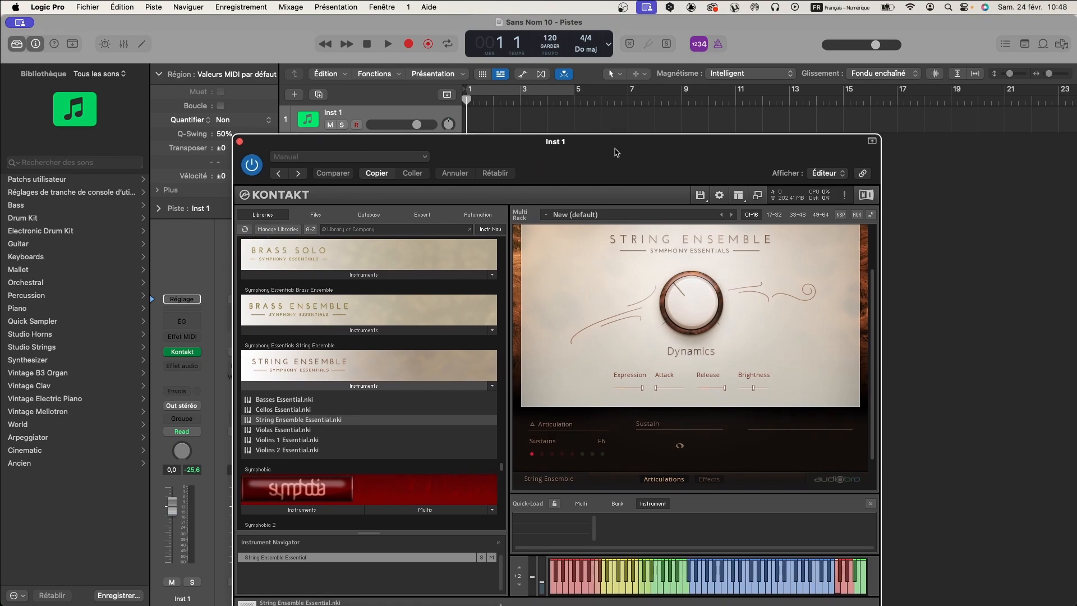
left_click(409, 44)
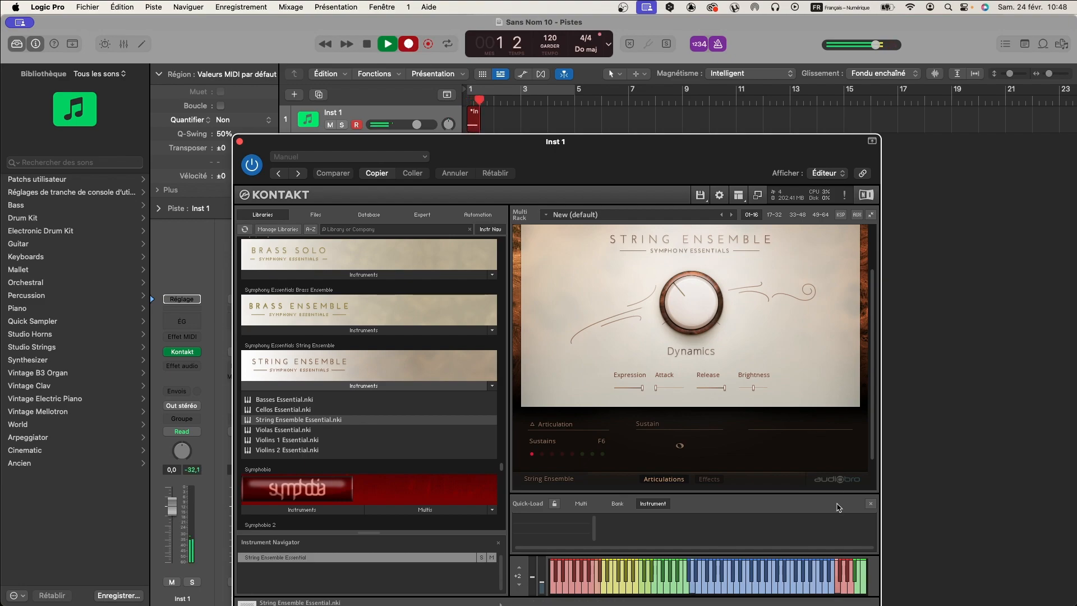
left_click(855, 578)
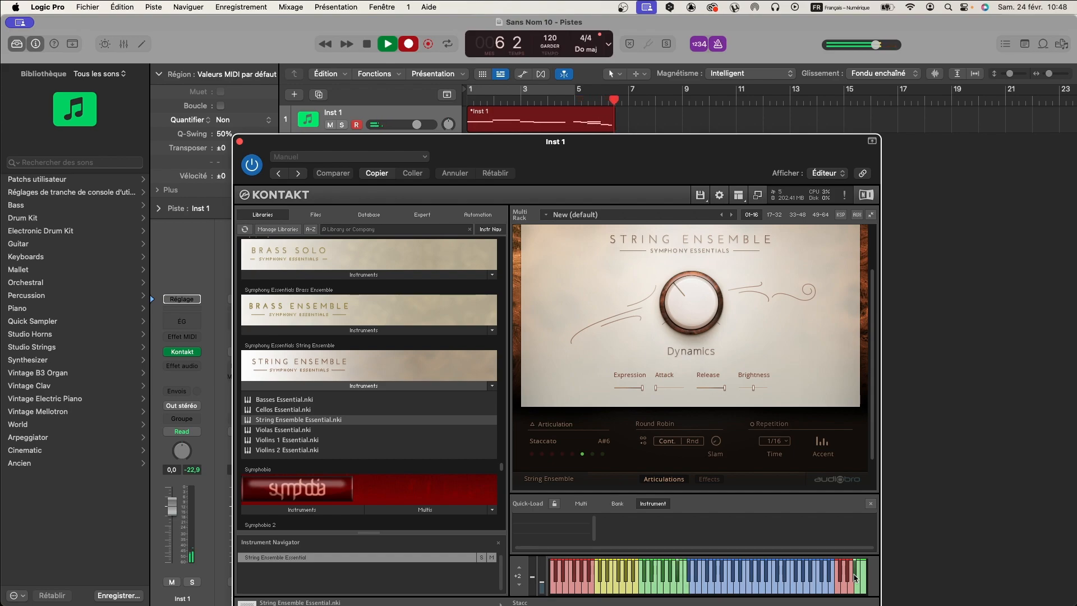
key("space")
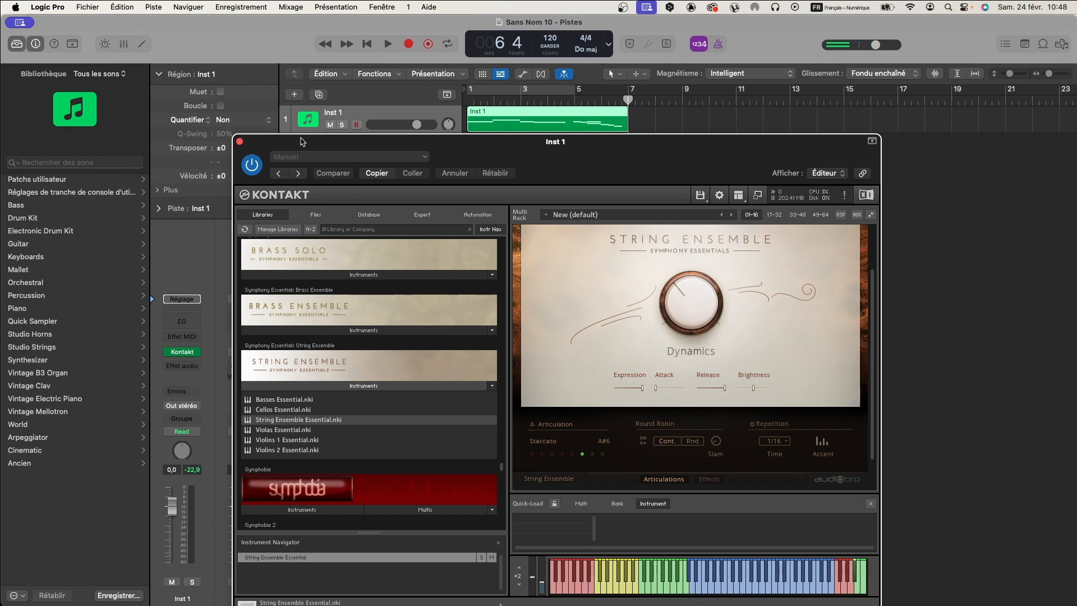
Quantize the recorded Inst 1 region to quarter notes (Noire).
left_click_drag(263, 146, 263, 213)
scroll(505, 155, "up", 5)
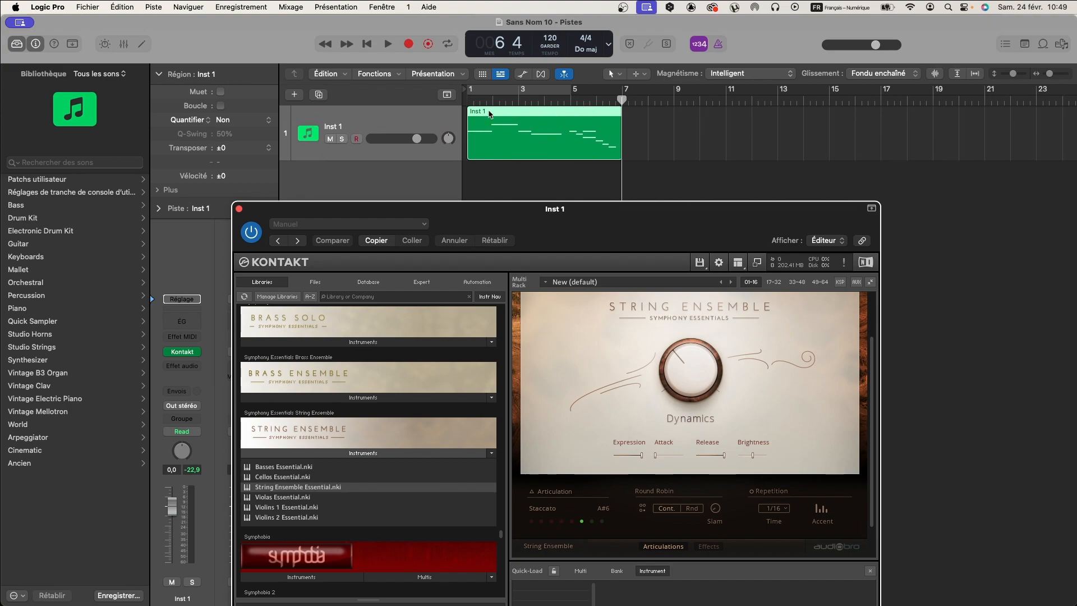
left_click(228, 122)
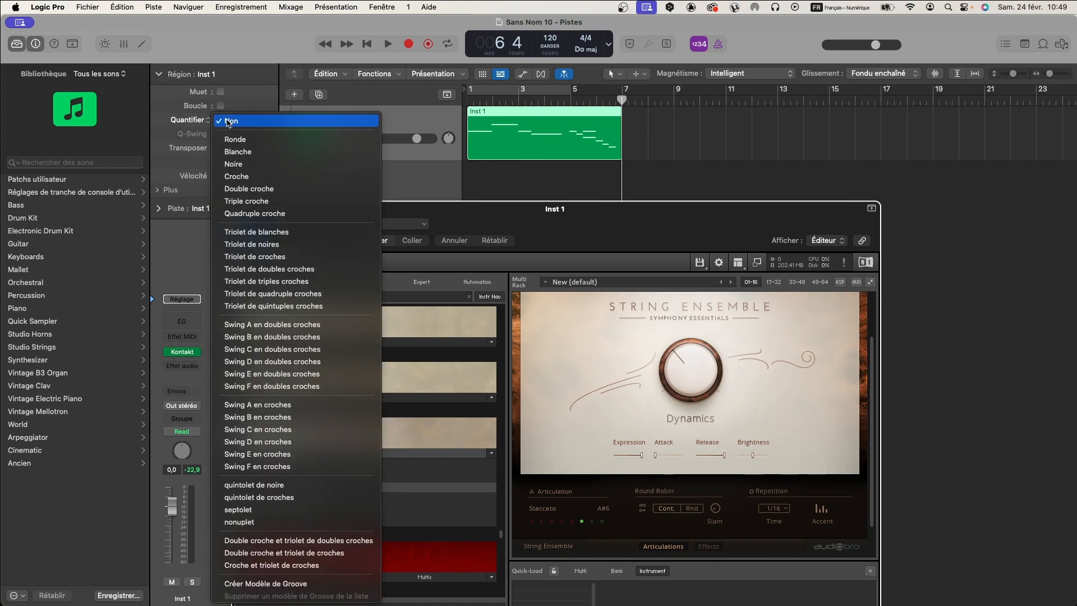
left_click(233, 165)
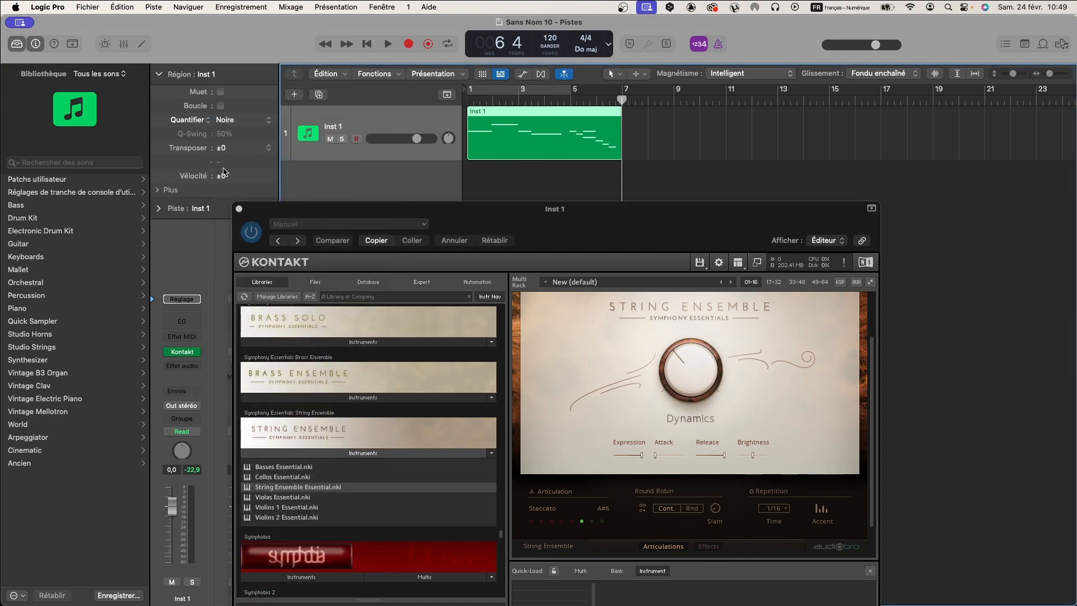
Open the Inst 1 region in the piano roll and close the Kontakt plug-in window.
double_click(497, 116)
left_click_drag(426, 209, 390, 92)
left_click(185, 85)
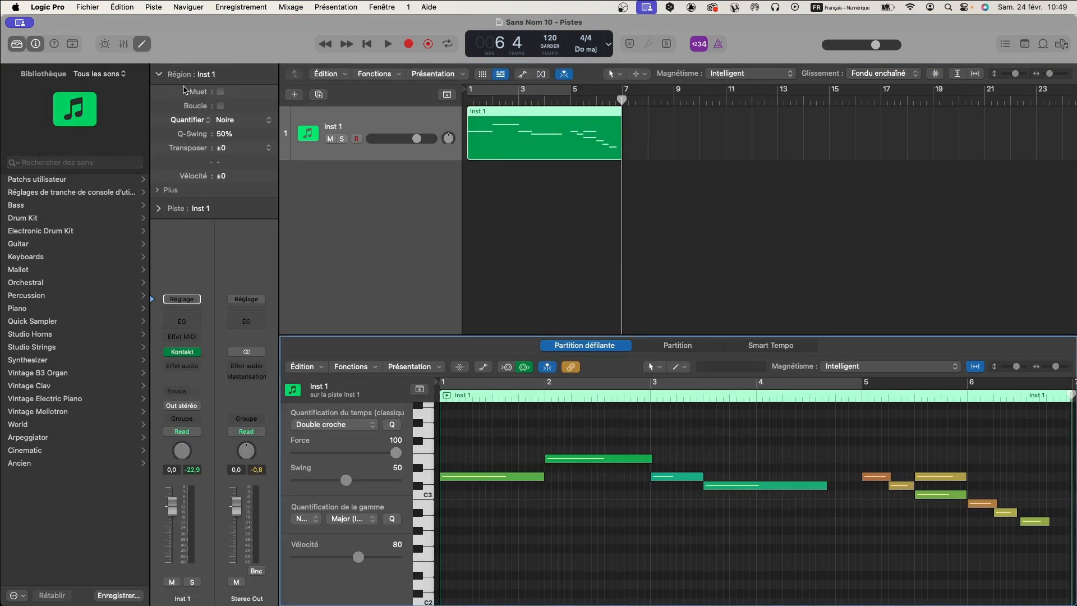
Delete the extra D3 note in the second half of bar 5.
scroll(880, 473, "right", 2)
scroll(881, 473, "right", 2)
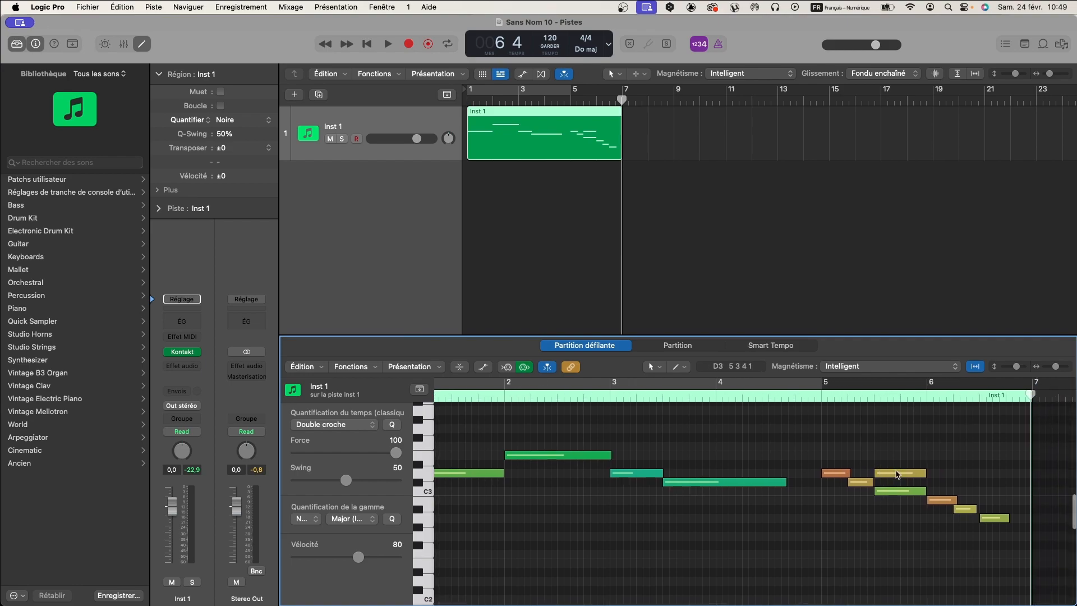
left_click(897, 475)
key("Delete")
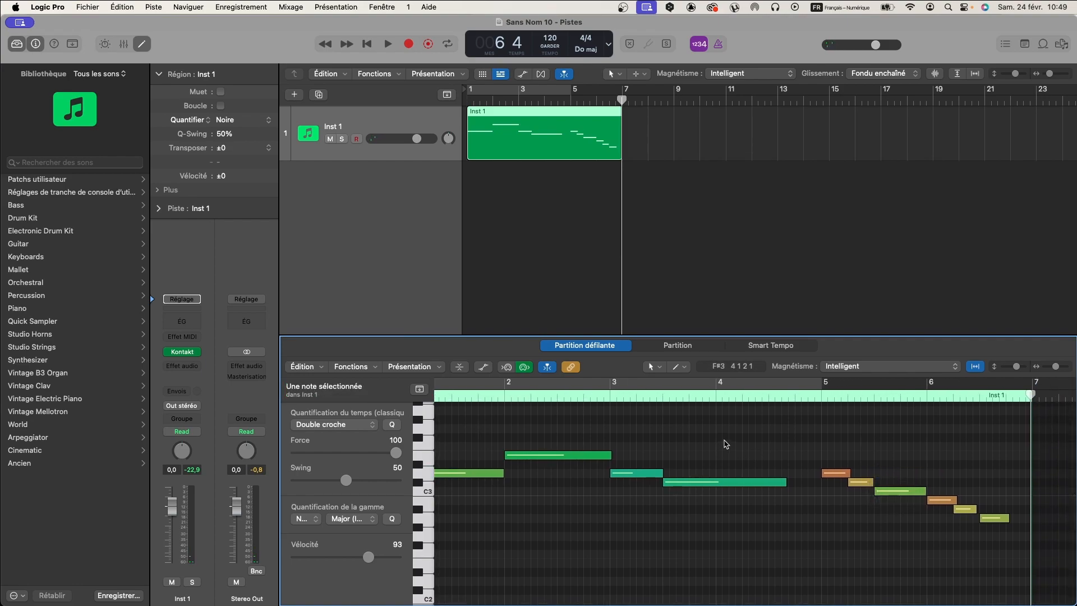
Display the Inst 1 region as a score and play it from the beginning, finishing with the playhead back at bar 1.
scroll(726, 444, "left", 3)
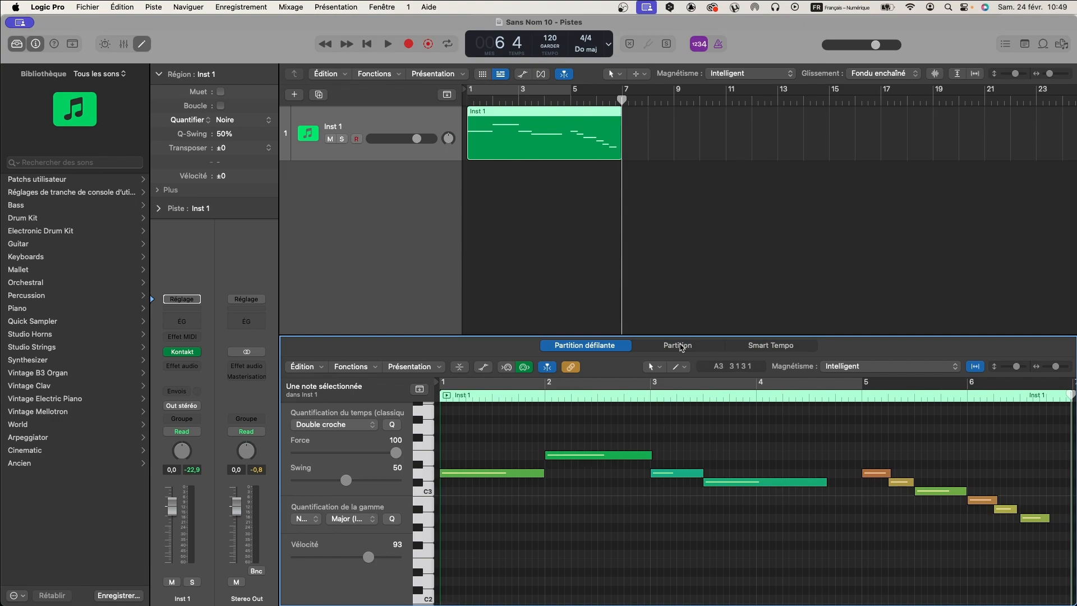
left_click(677, 345)
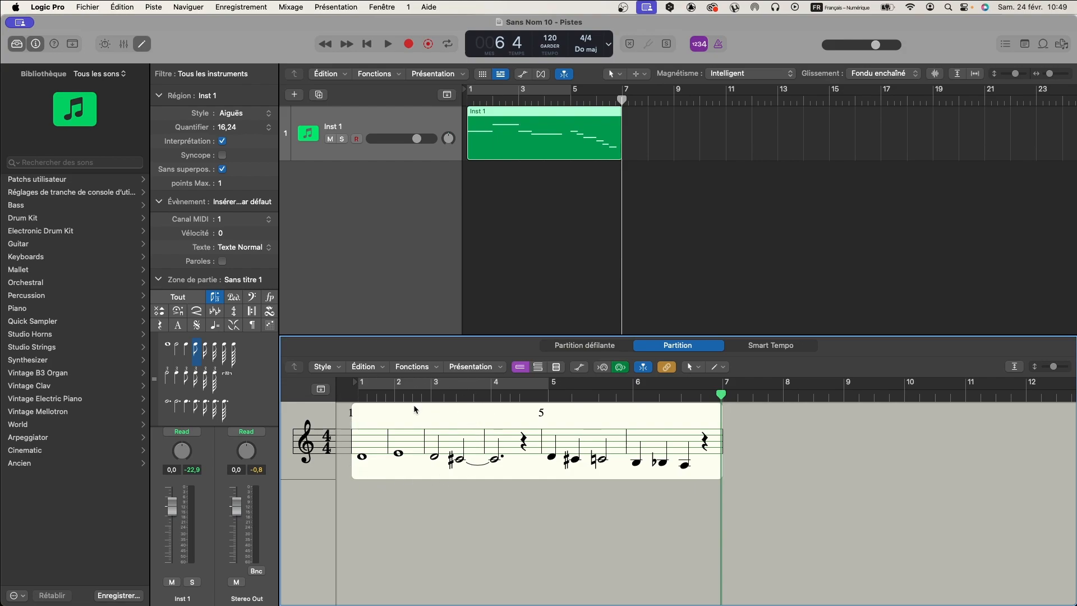
key("Return")
key("space")
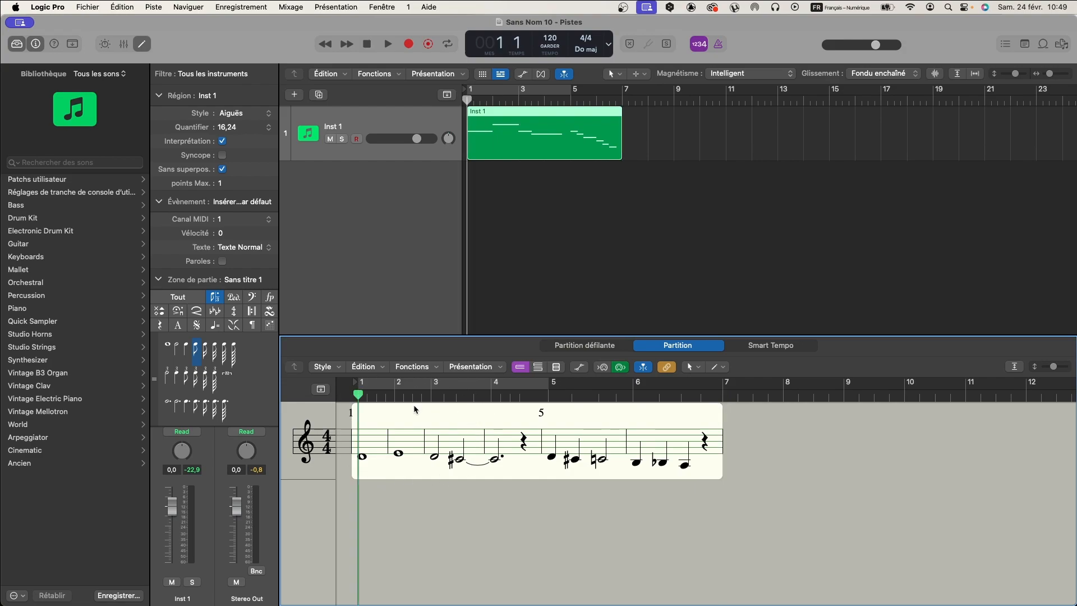
key("space")
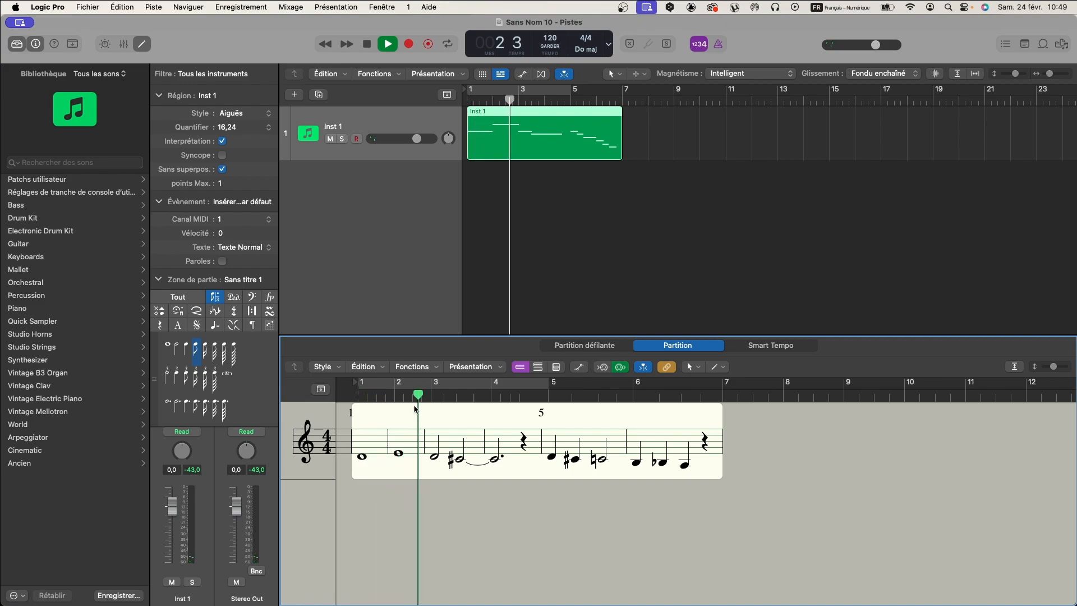
key("space")
key("Return")
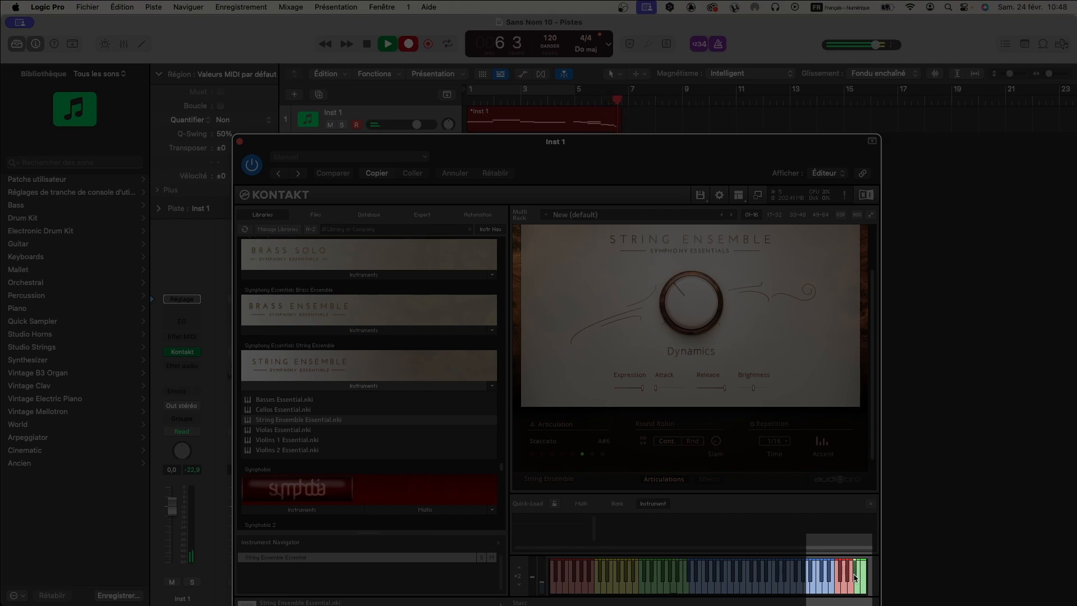
key("space")
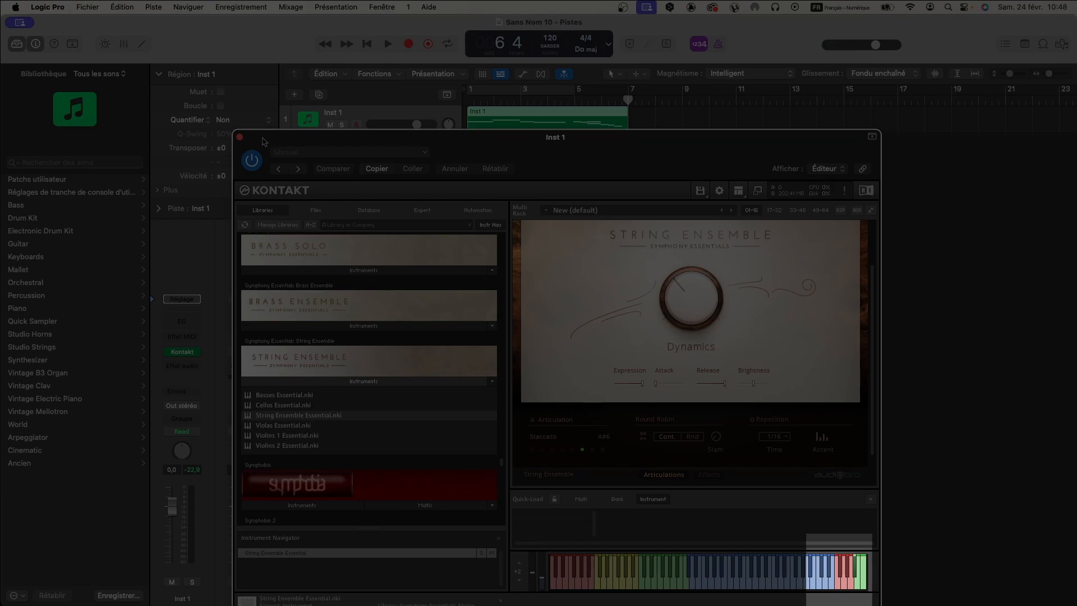
left_click_drag(263, 146, 262, 216)
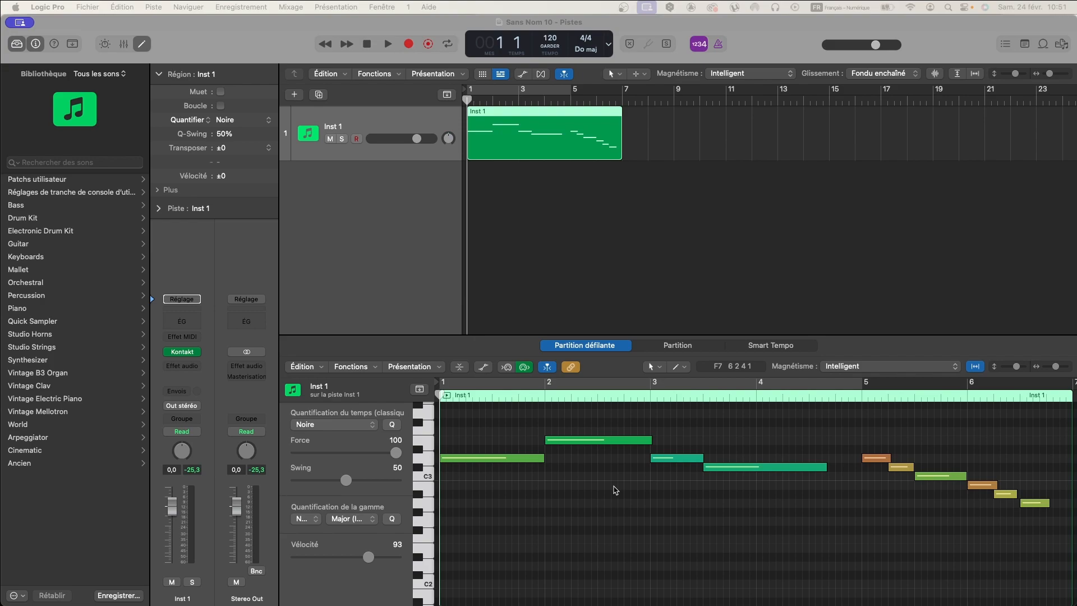
Draw an F6 keyswitch note near the start of bar 1 in the piano roll with the Pencil tool.
scroll(616, 490, "up", 3)
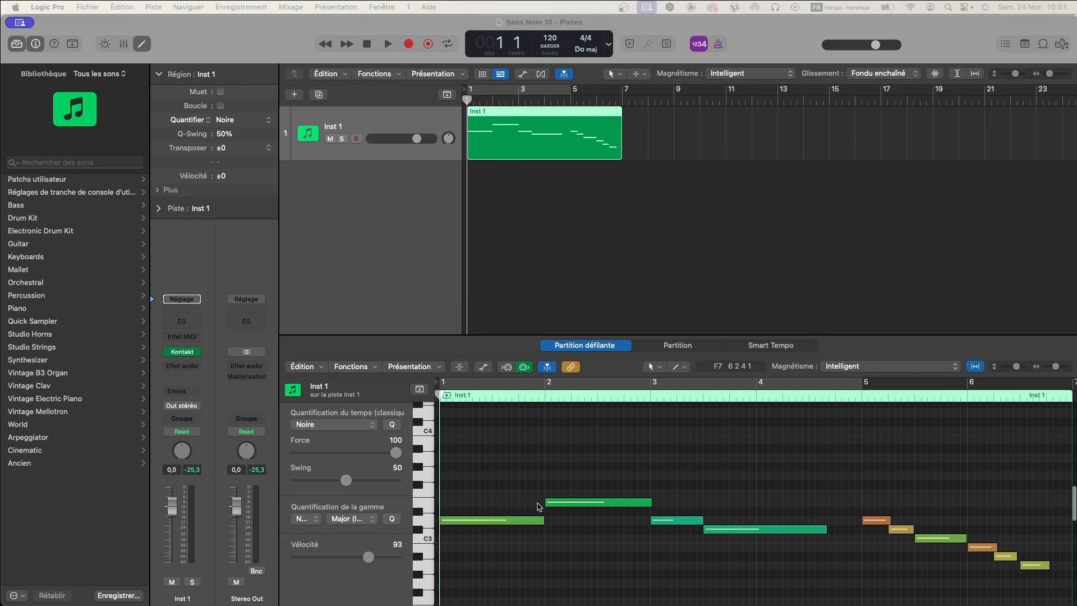
left_click(430, 521)
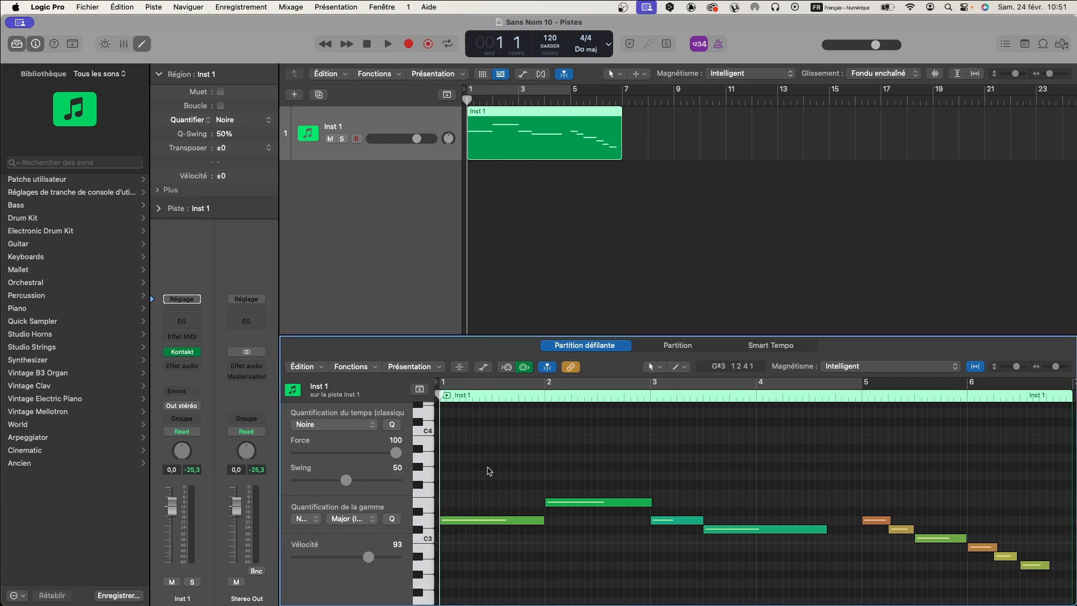
scroll(489, 471, "up", 10)
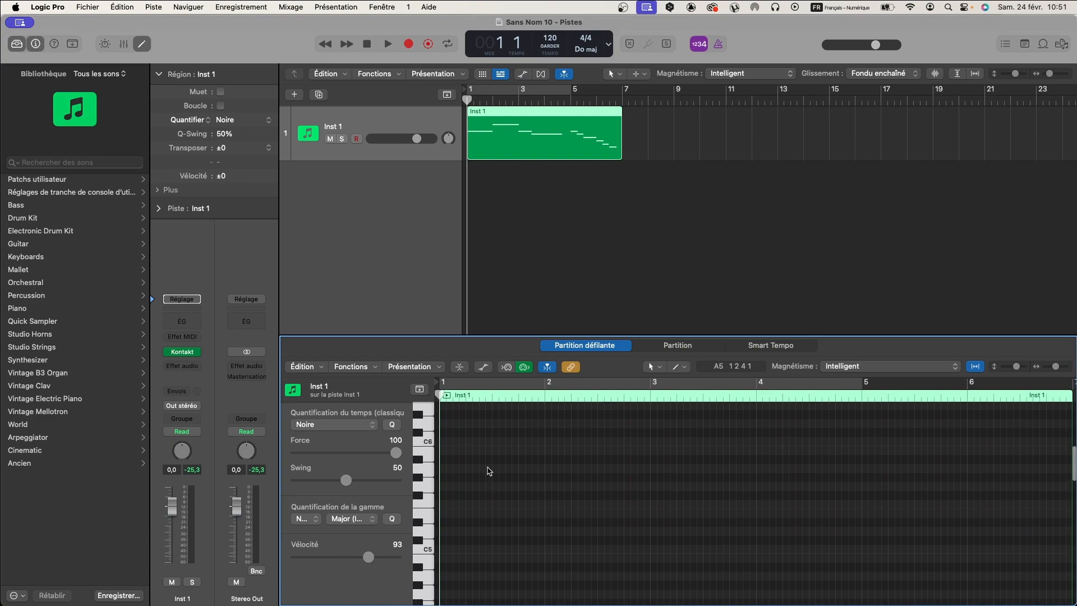
scroll(489, 471, "up", 4)
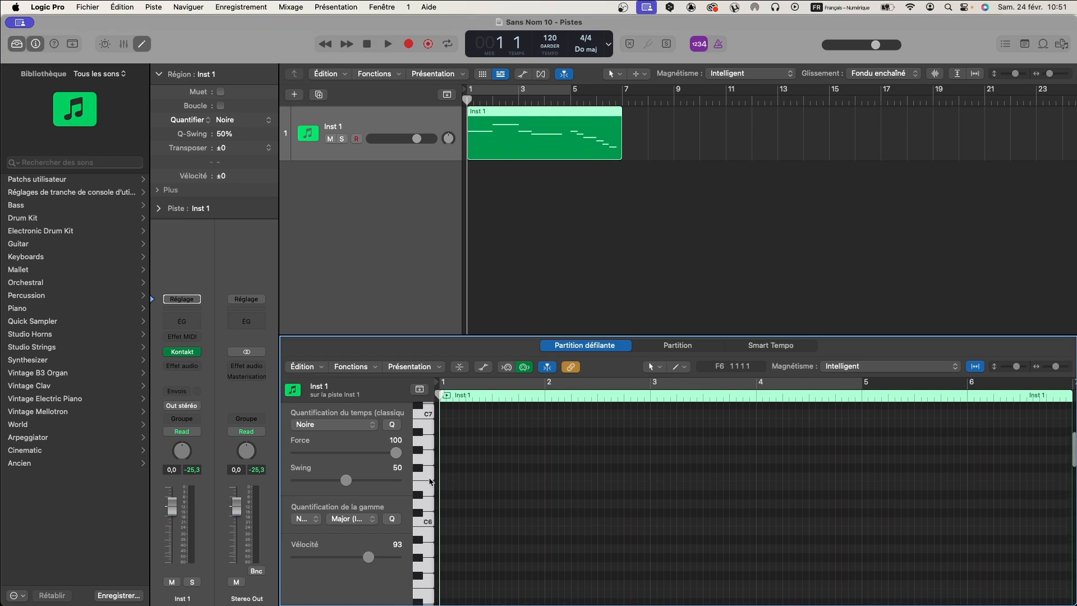
left_click(427, 477)
right_click(449, 474)
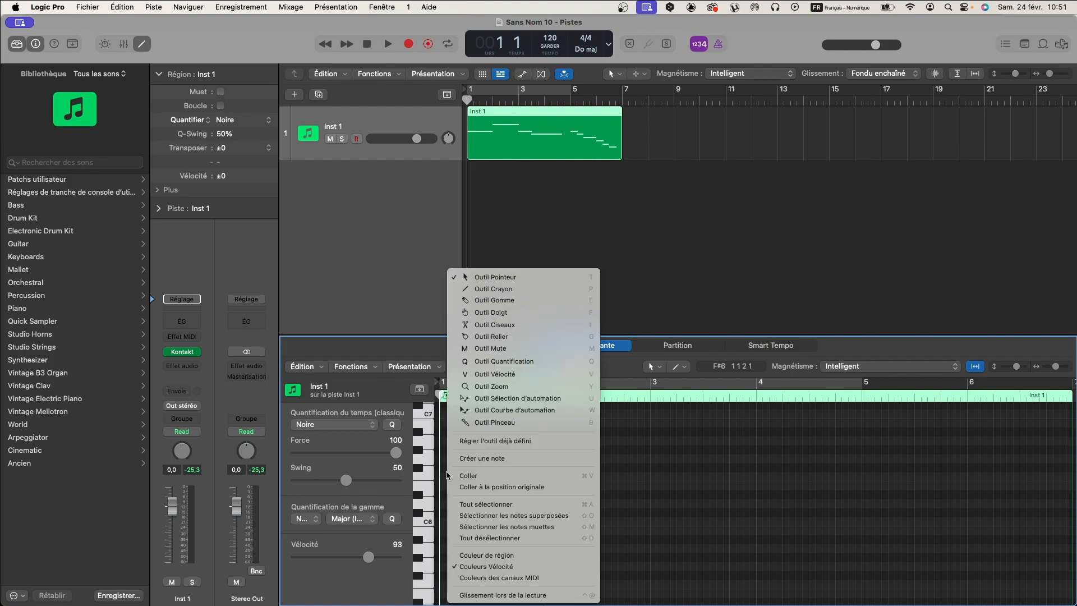
left_click(447, 472)
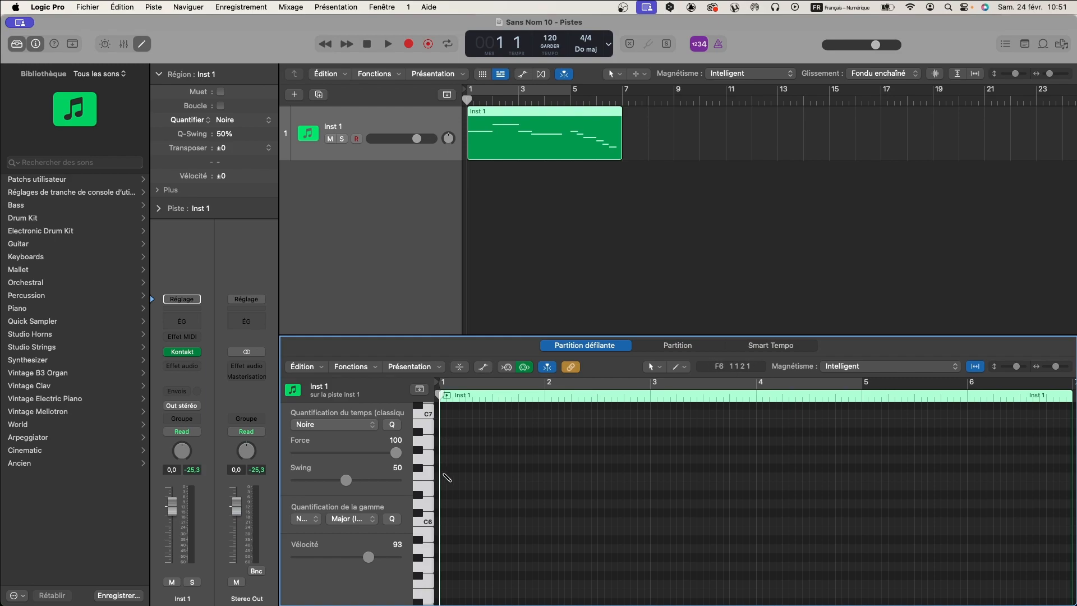
left_click(447, 477)
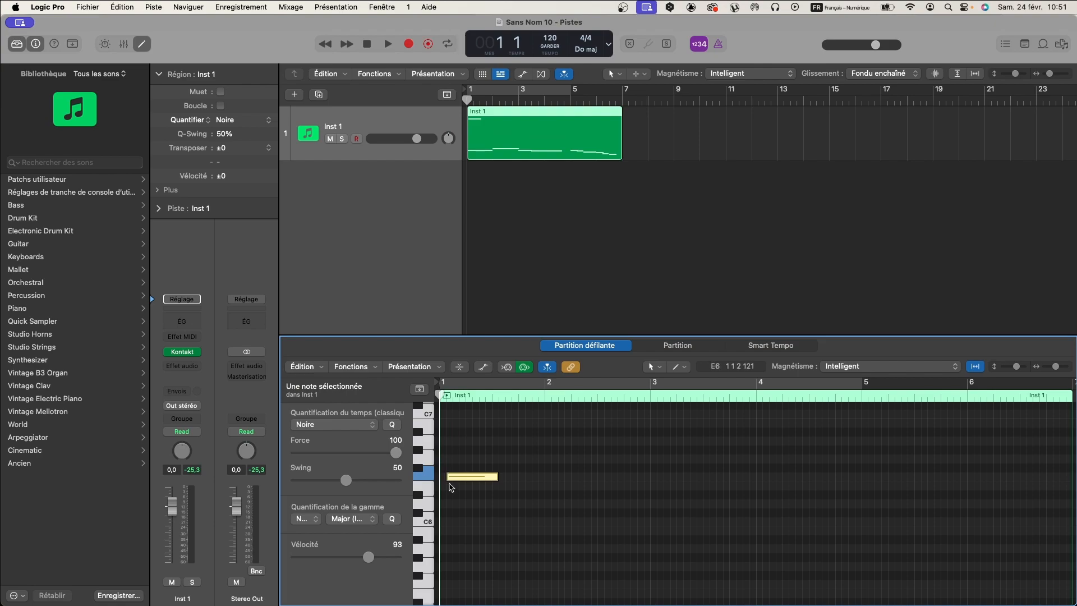
Move the F6 keyswitch note back to the very start of bar 1 and play the opening of the phrase.
left_click_drag(450, 480, 440, 479)
key("space")
key("space")
key("space")
scroll(556, 458, "down", 5)
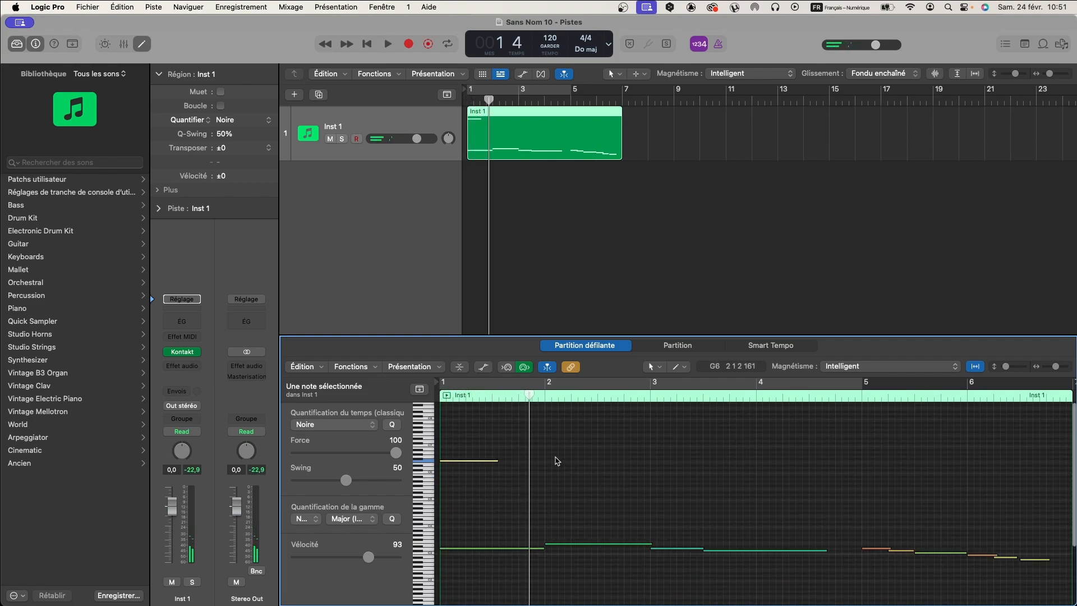
key("space")
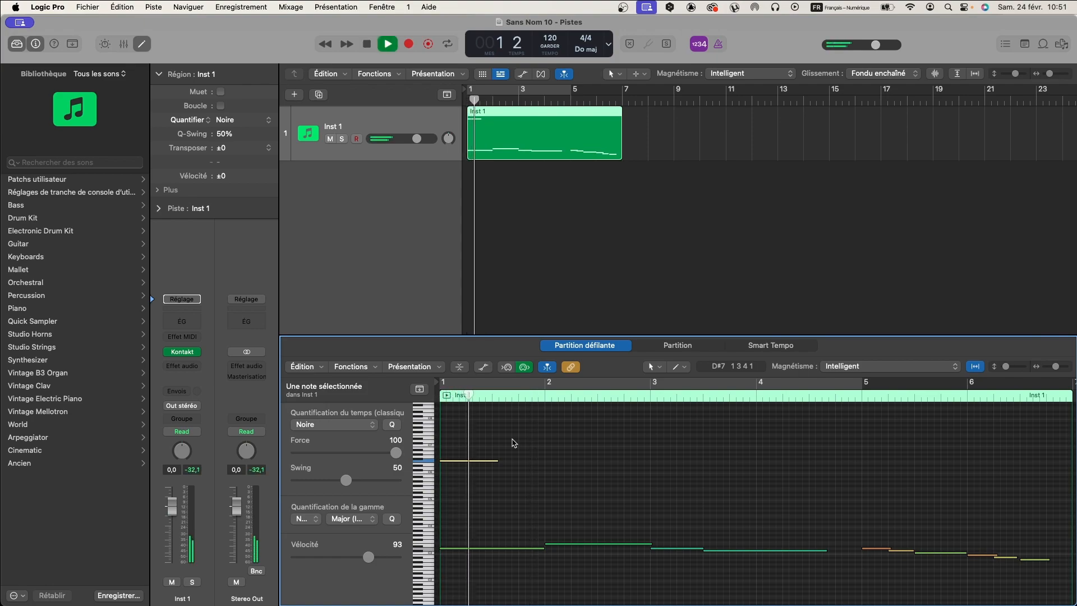
key("space")
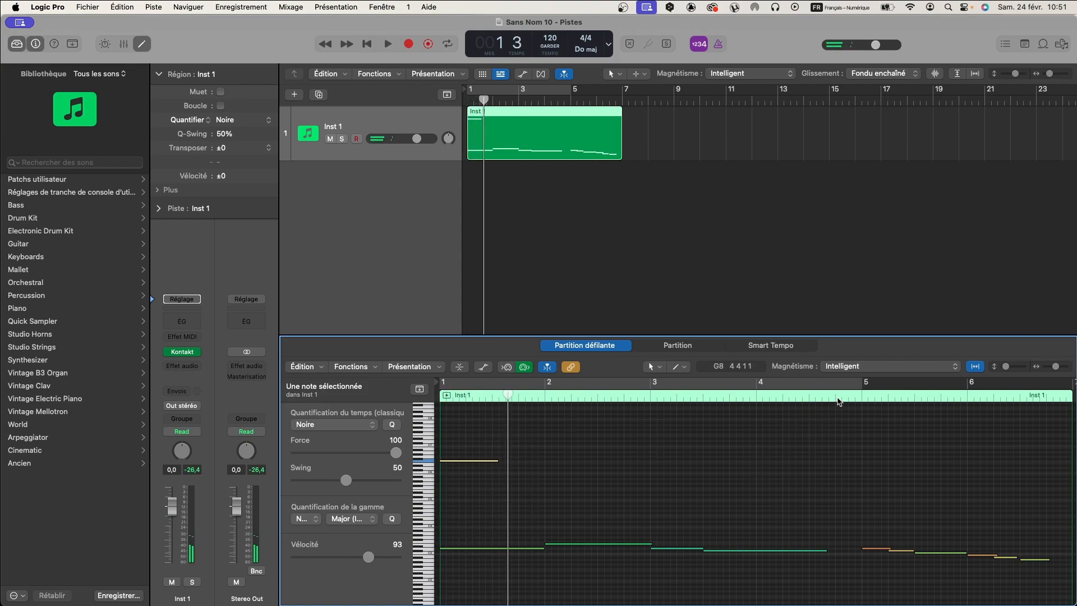
Add an A#6 keyswitch note just after the start of bar 5 and play the region from bar 5.
left_click(838, 399)
key("space")
key("space")
left_click(863, 397)
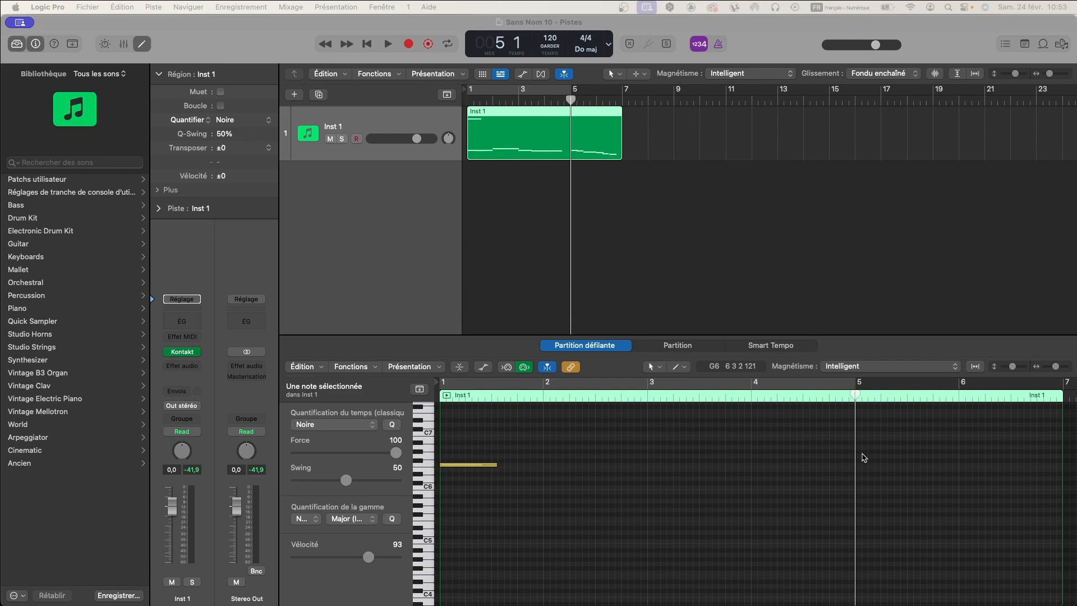
scroll(862, 457, "up", 2)
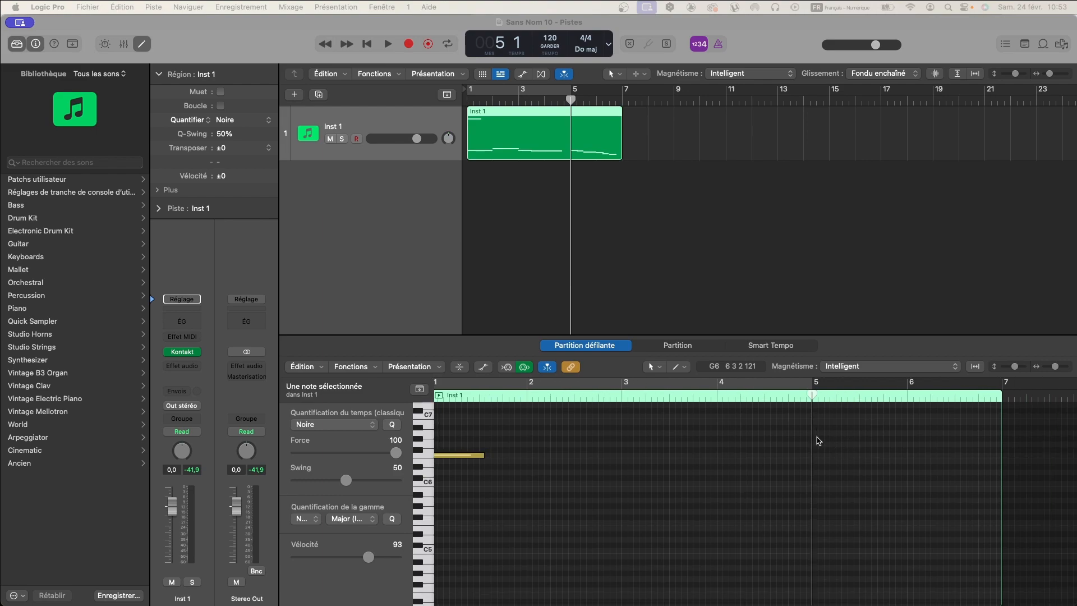
left_click(819, 438, "super")
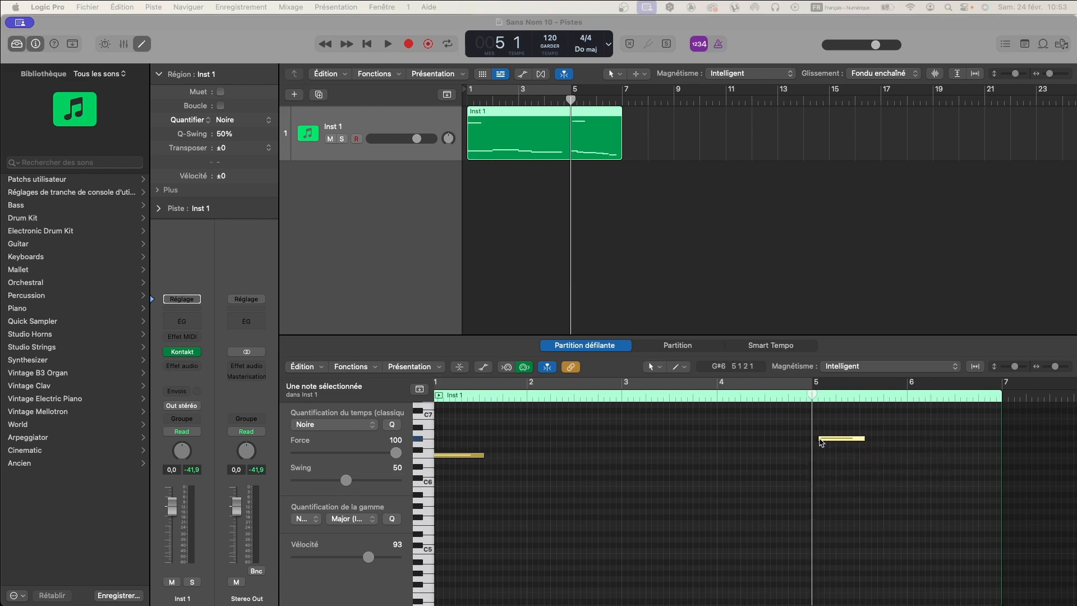
mouse_move(821, 440)
left_mouse_down()
mouse_move(822, 421)
mouse_move(823, 434)
mouse_move(836, 427)
left_mouse_up()
key("space")
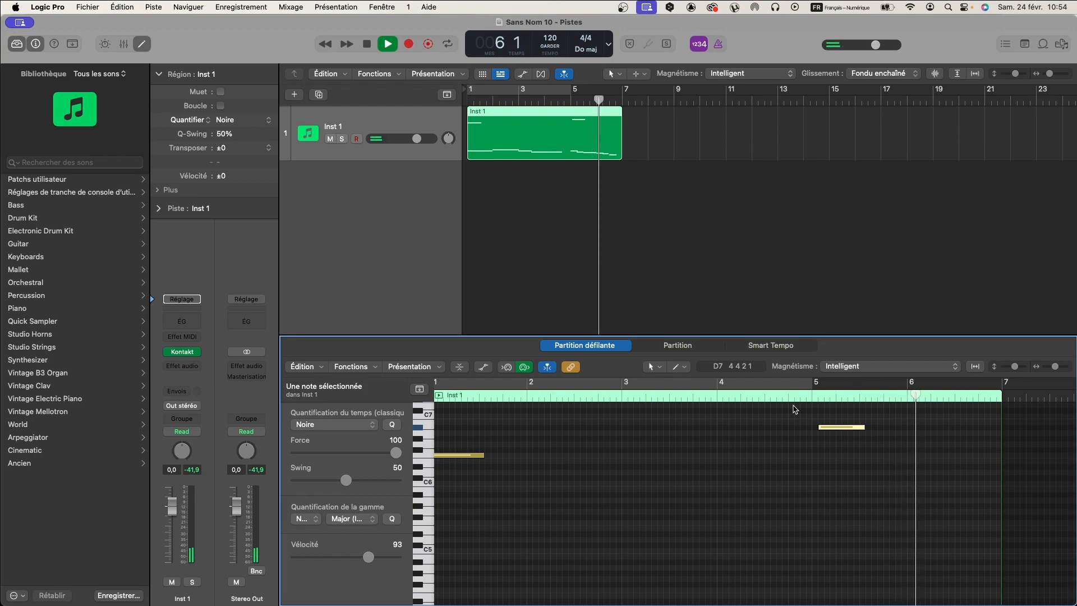
key("space")
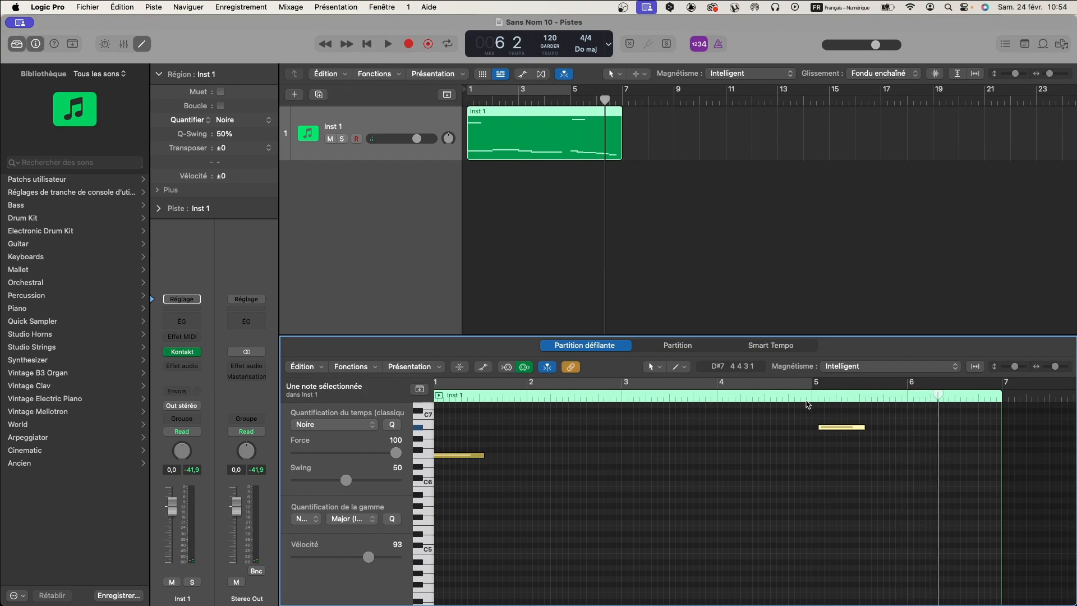
Move the A#6 keyswitch note to the start of bar 5 and play the phrase from bar 1.
left_click_drag(819, 426, 813, 426)
key("Return")
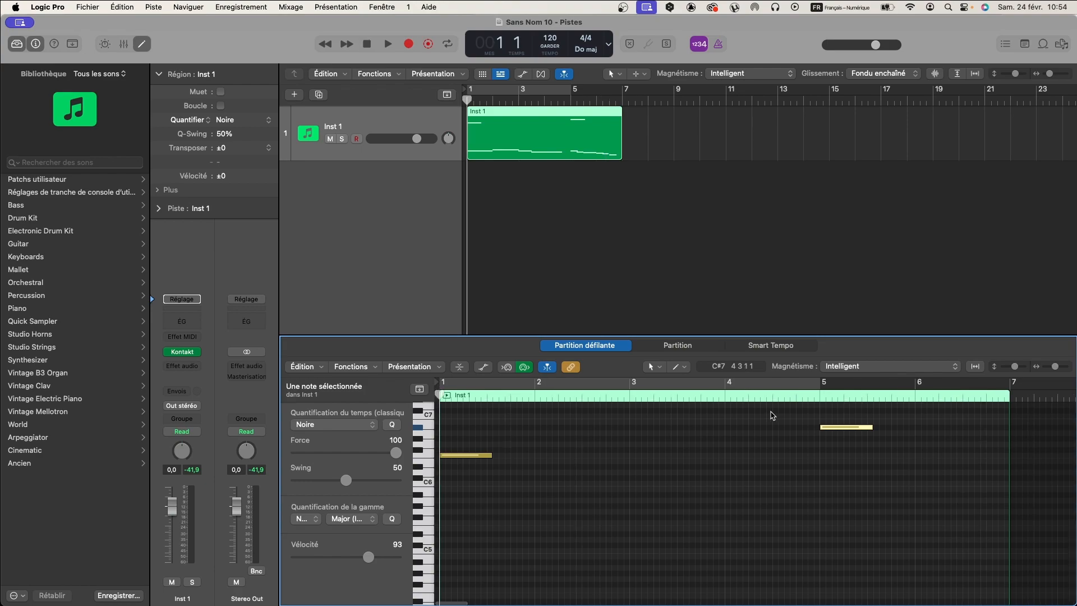
scroll(777, 424, "down", 5)
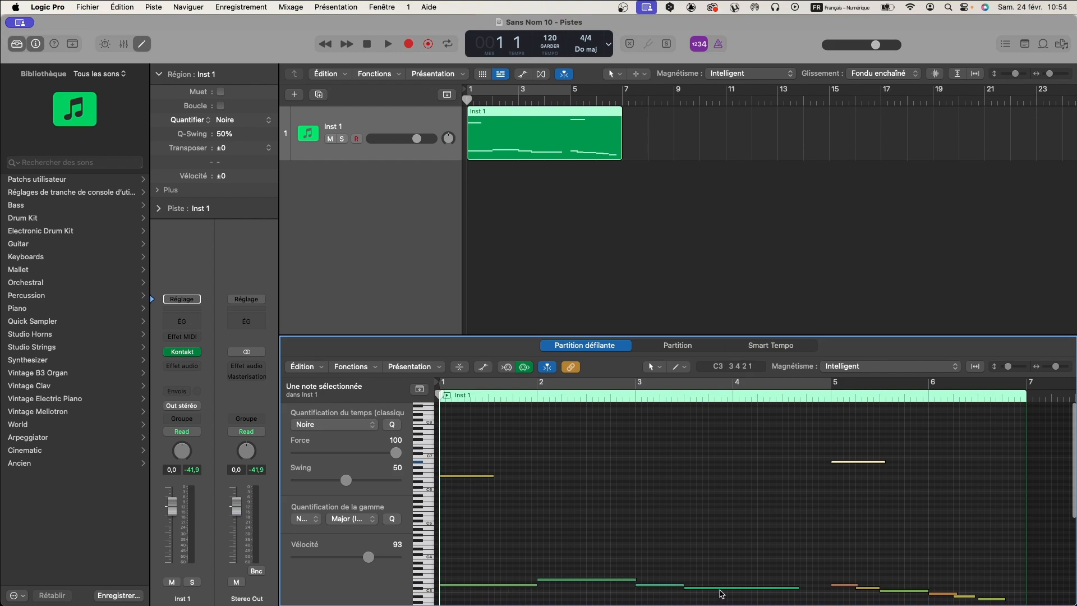
key("space")
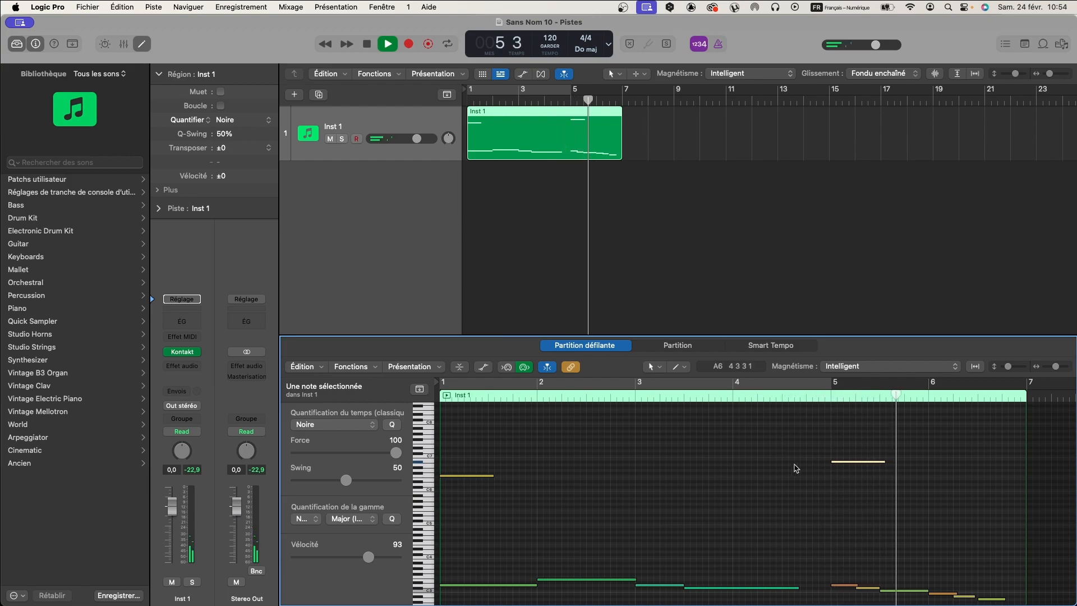
key("space")
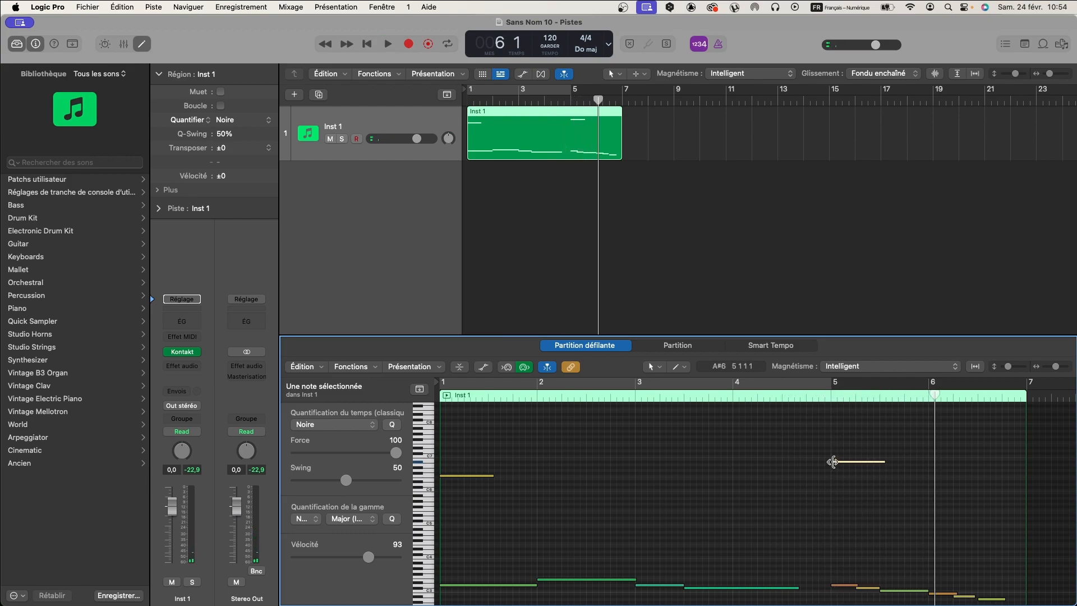
Shift the A#6 keyswitch note so it begins slightly before bar 5 and play again from bar 1.
left_click(829, 463)
left_click_drag(830, 463, 825, 463)
key("Return")
key("space")
key("space")
key("Return")
key("space")
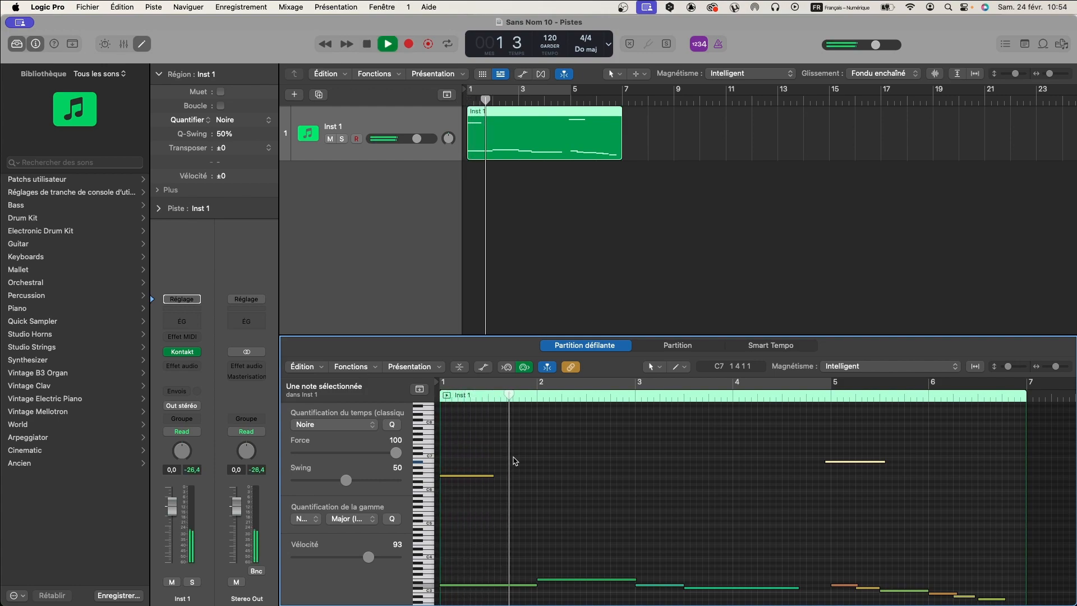
key("space")
Display the region as a score and add staccato dots to the six notes in bars 5 and 6.
key("super+Left")
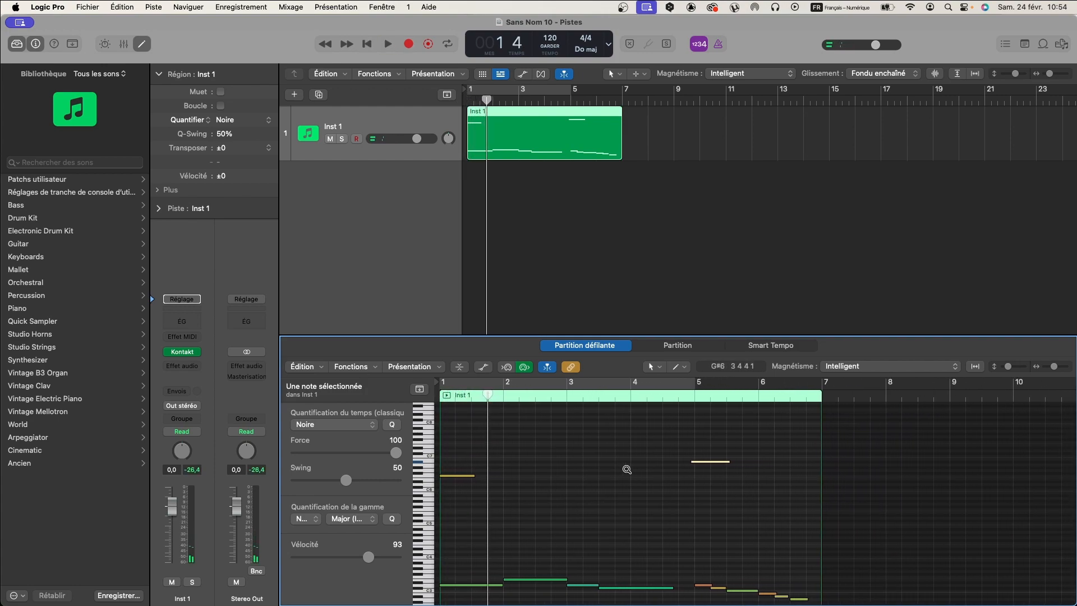
scroll(607, 470, "down", 3)
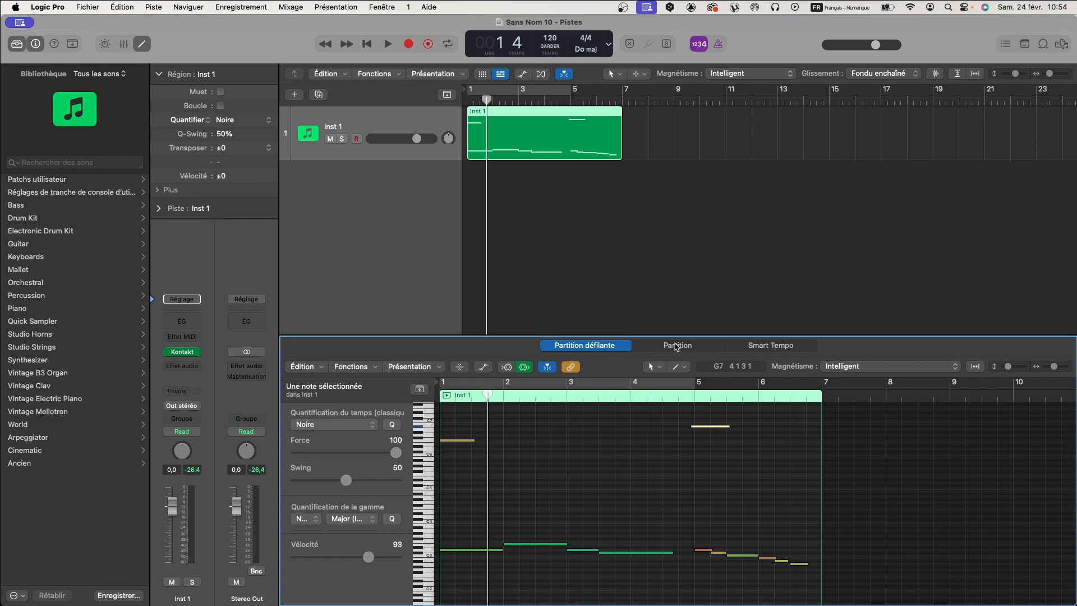
left_click(677, 344)
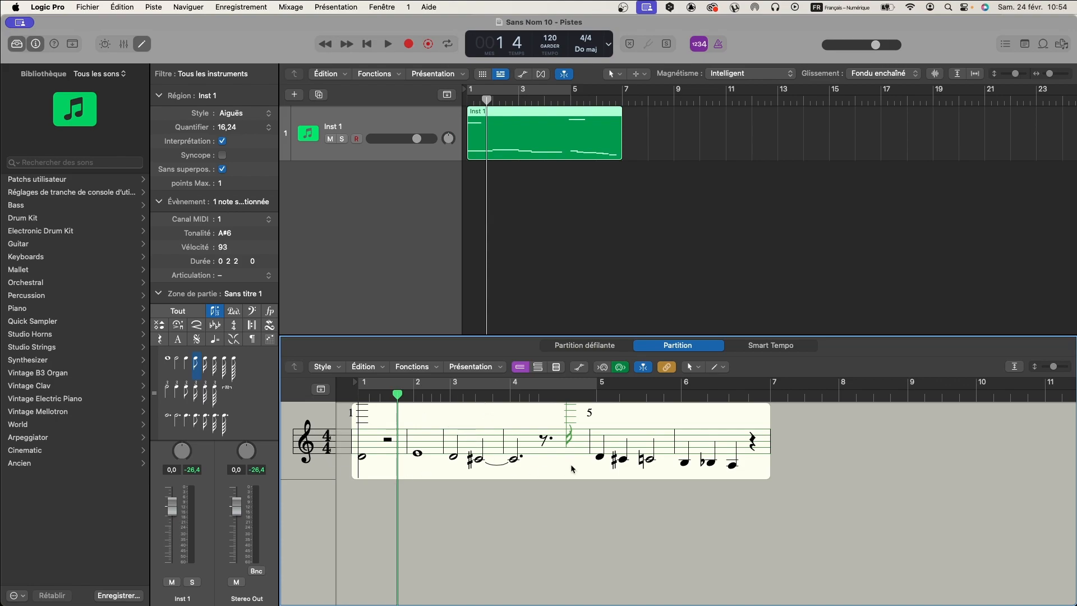
left_click_drag(592, 435, 742, 478)
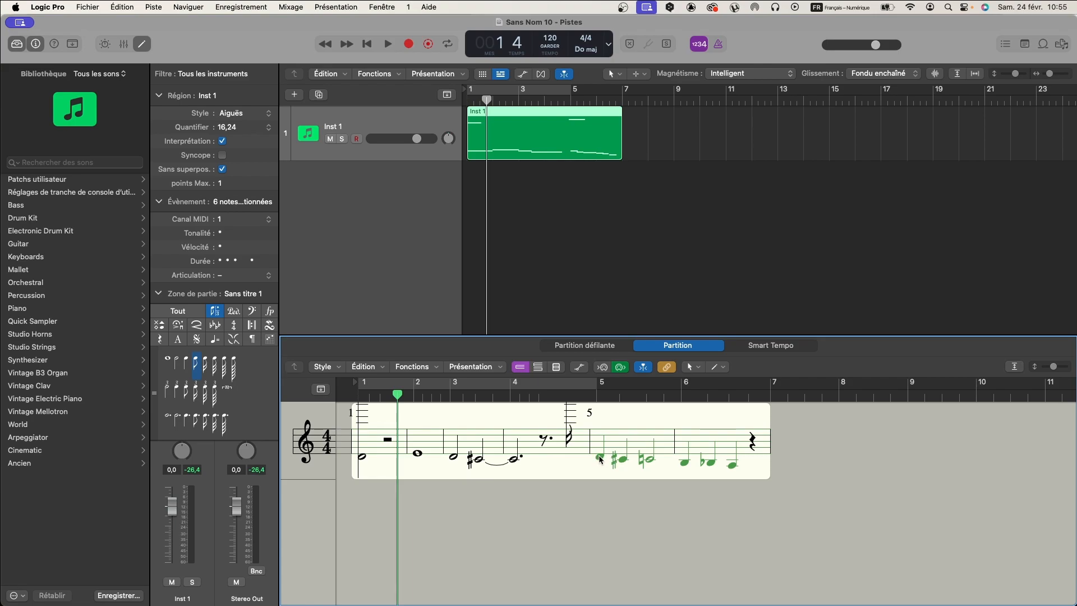
left_click(179, 325)
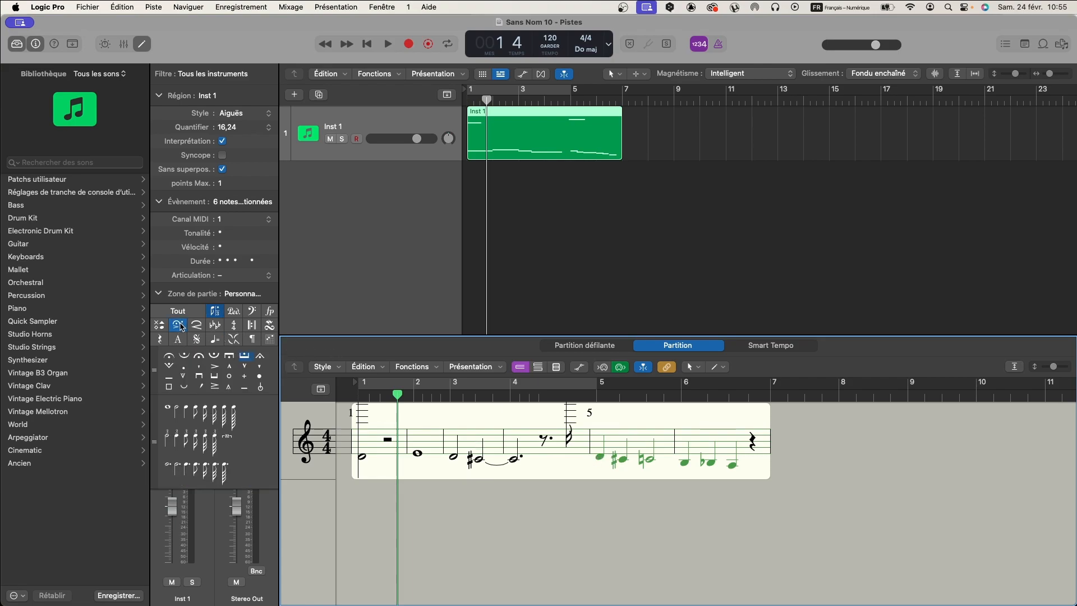
left_click(184, 367)
left_click(601, 461)
left_click(580, 461)
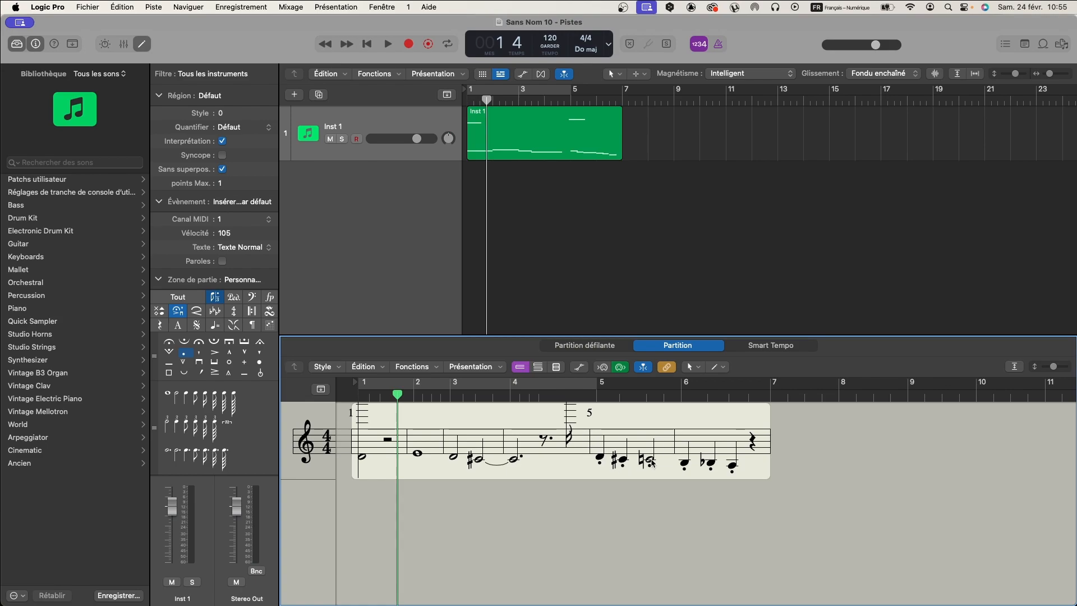
Return to the piano roll and select the Inst 1 region.
left_click(582, 346)
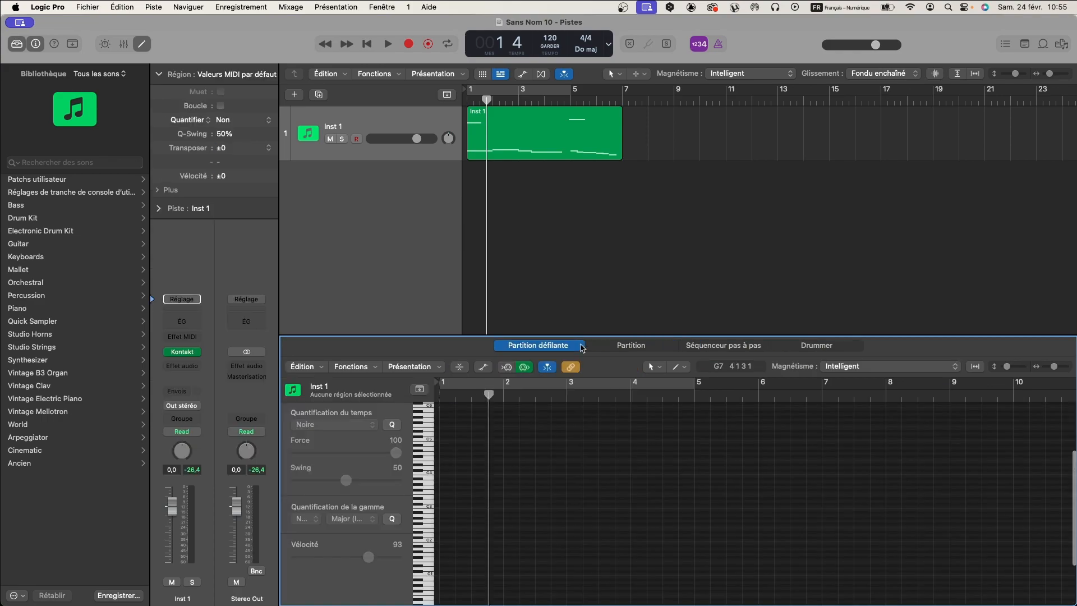
scroll(636, 456, "down", 10)
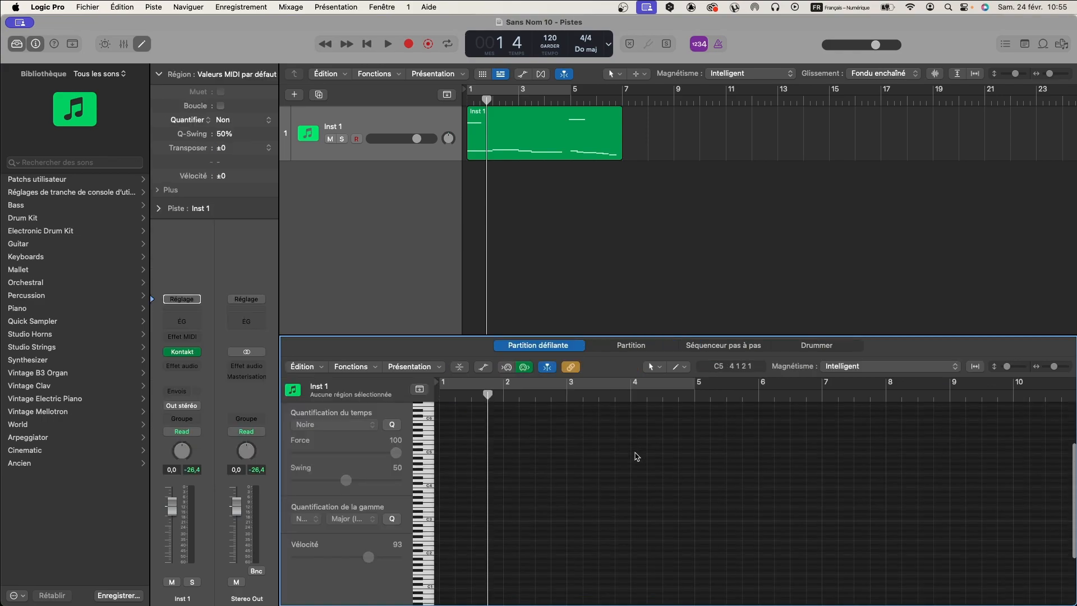
scroll(634, 453, "up", 10)
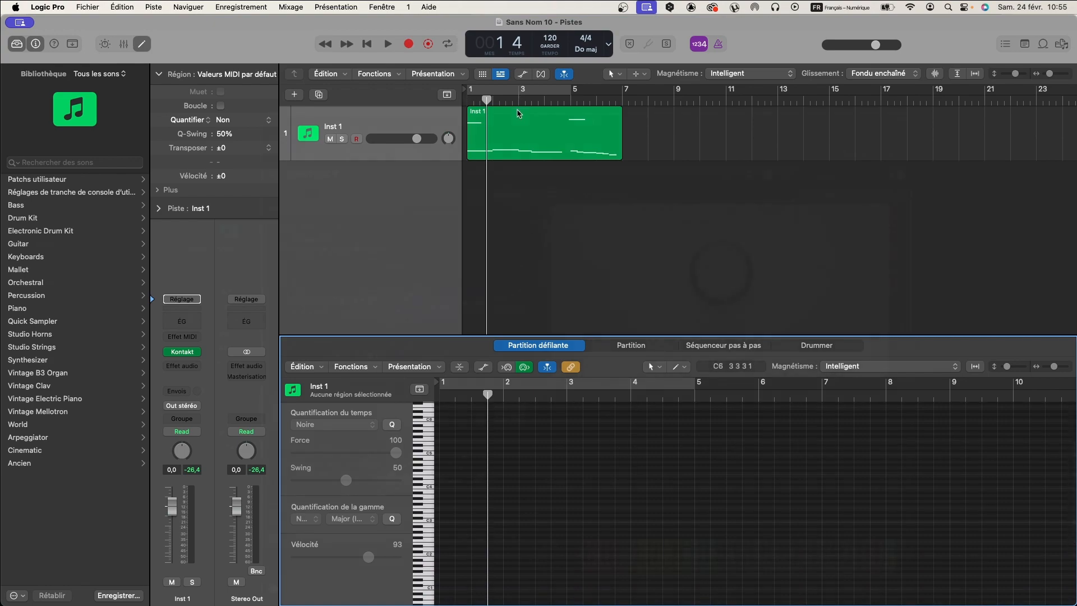
left_click(517, 117)
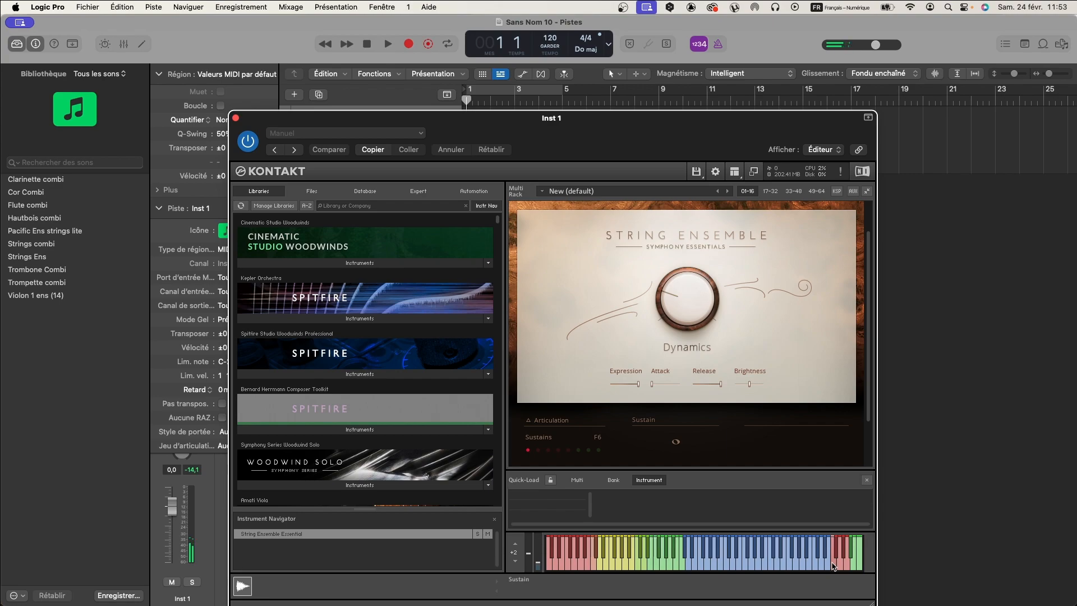
Move the Kontakt window clear of the ruler and record a new Inst 1 take of about six bars with keyswitched articulations.
scroll(687, 337, "down", 3)
left_click_drag(603, 116, 596, 167)
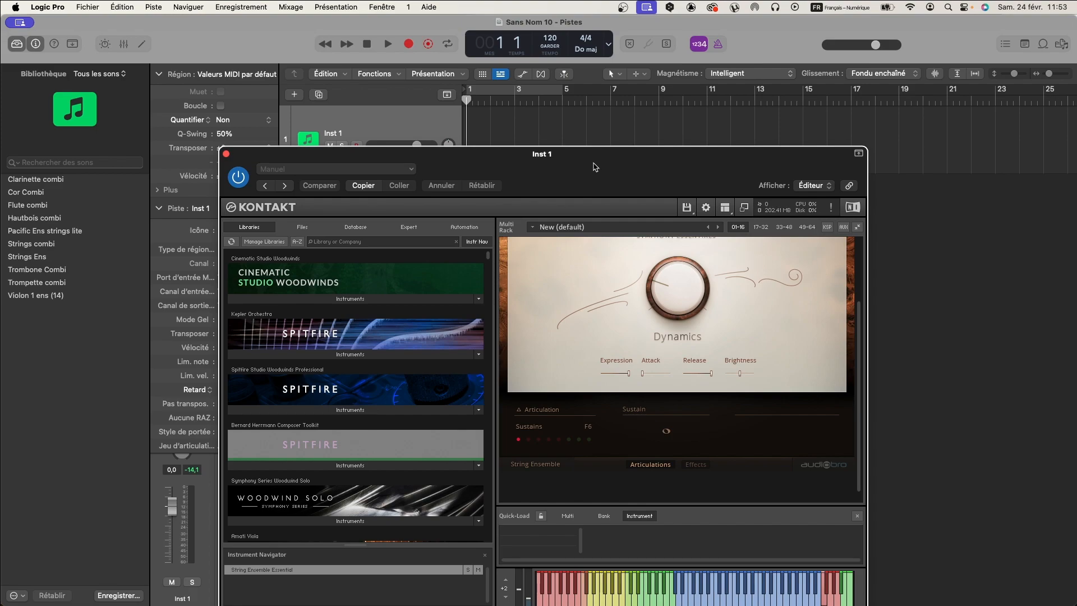
key("r")
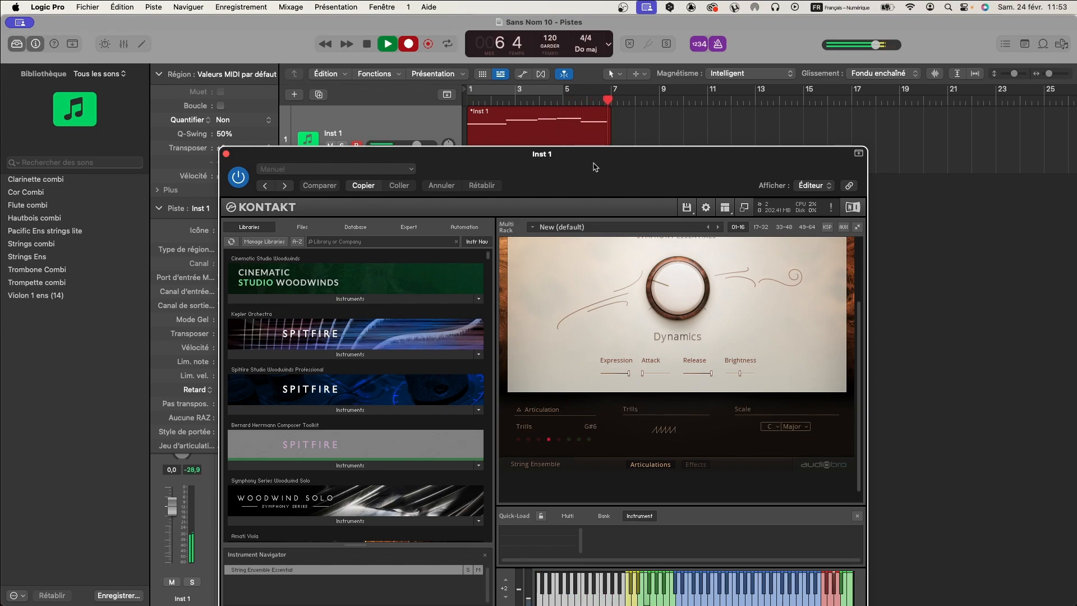
key("space")
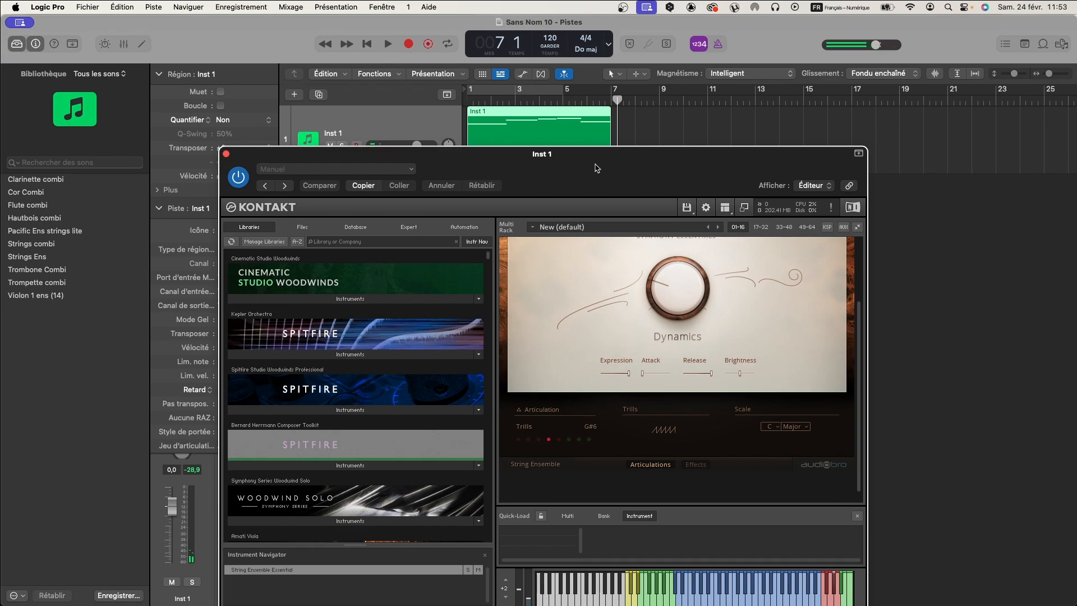
Close the Kontakt window, open the new Inst 1 region in the piano roll, and return the playhead to bar 1.
left_click(226, 153)
left_click(530, 111)
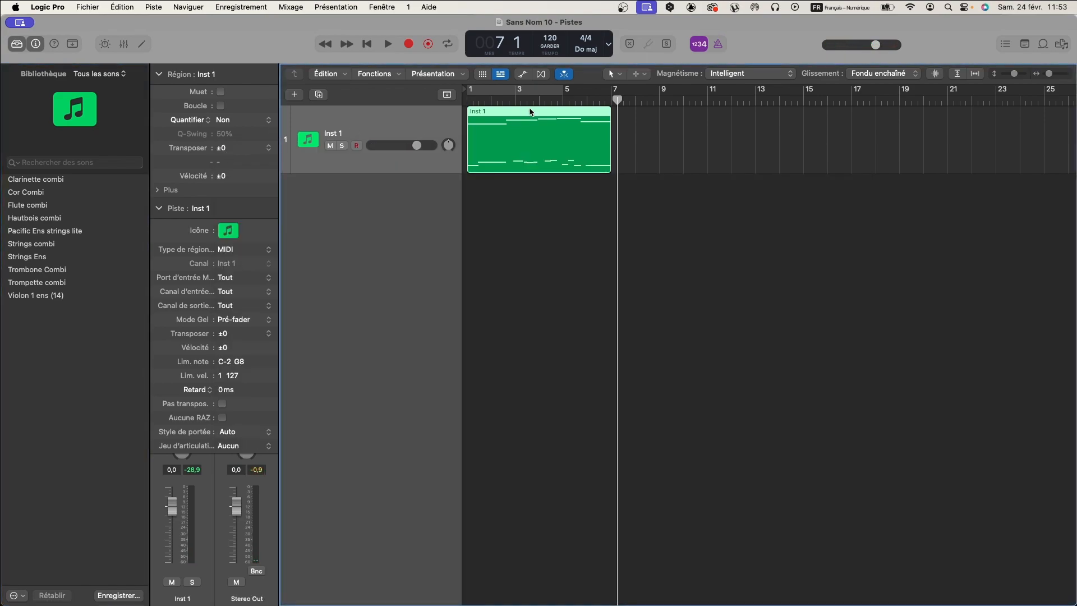
key("e")
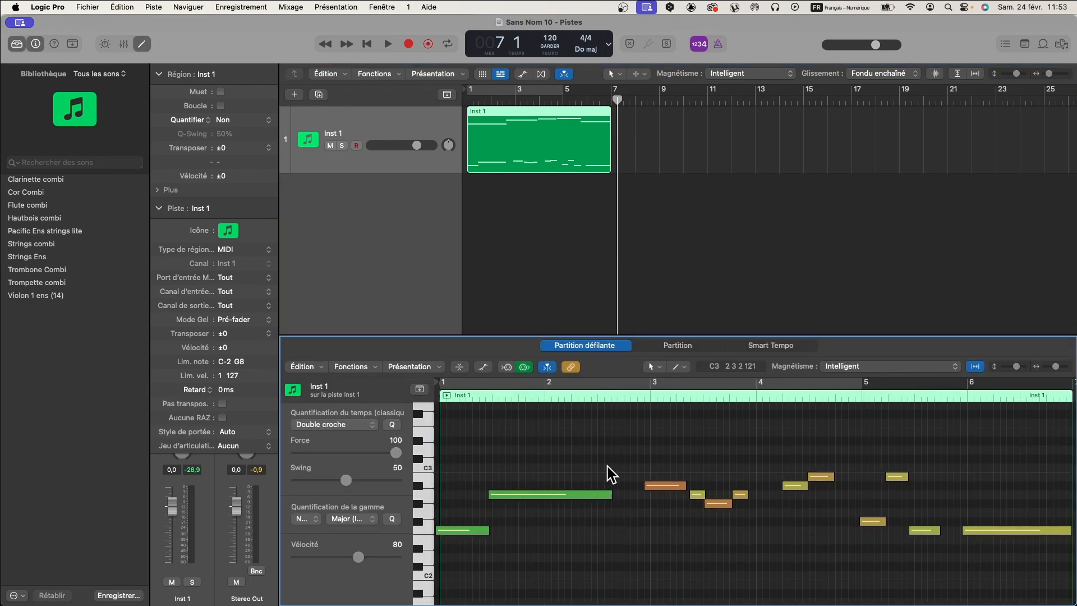
scroll(606, 465, "up", 10)
scroll(599, 453, "down", 10)
key("Return")
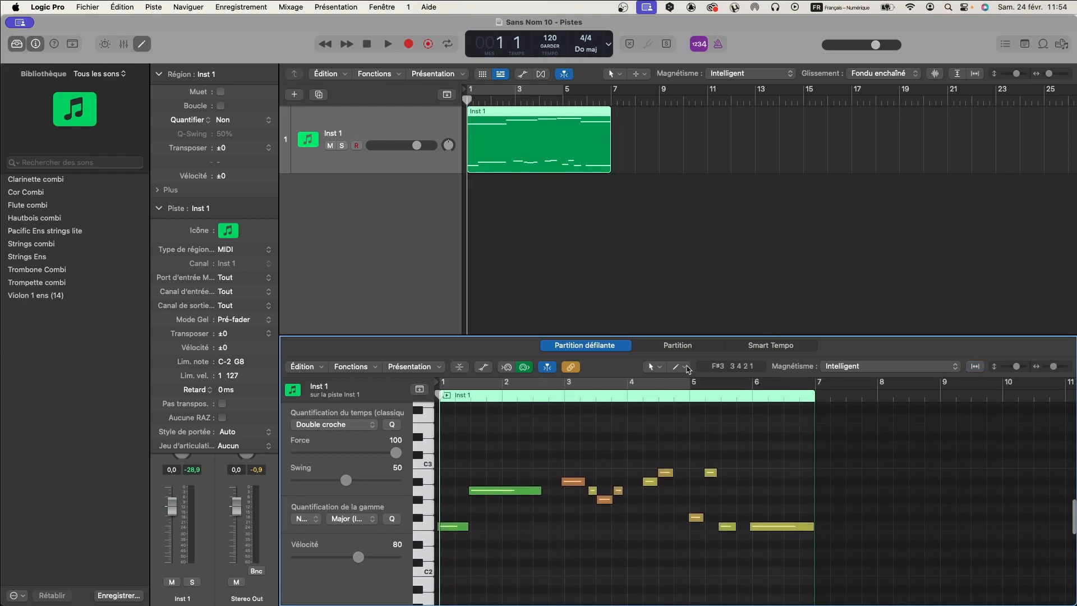
Display the new Inst 1 region as a score and select all of its notes.
left_click(679, 346)
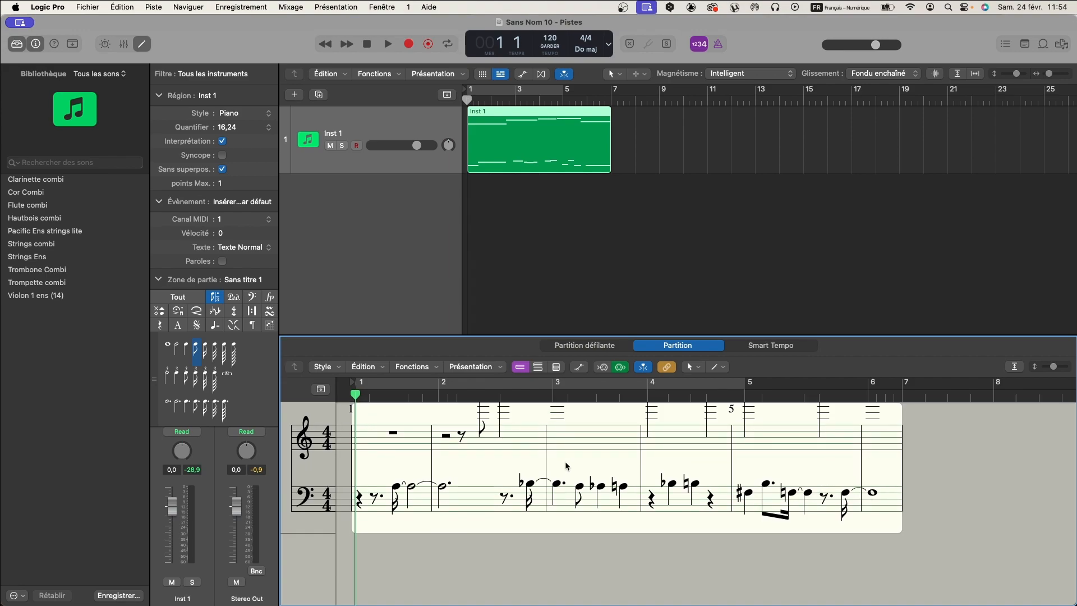
left_click(413, 461)
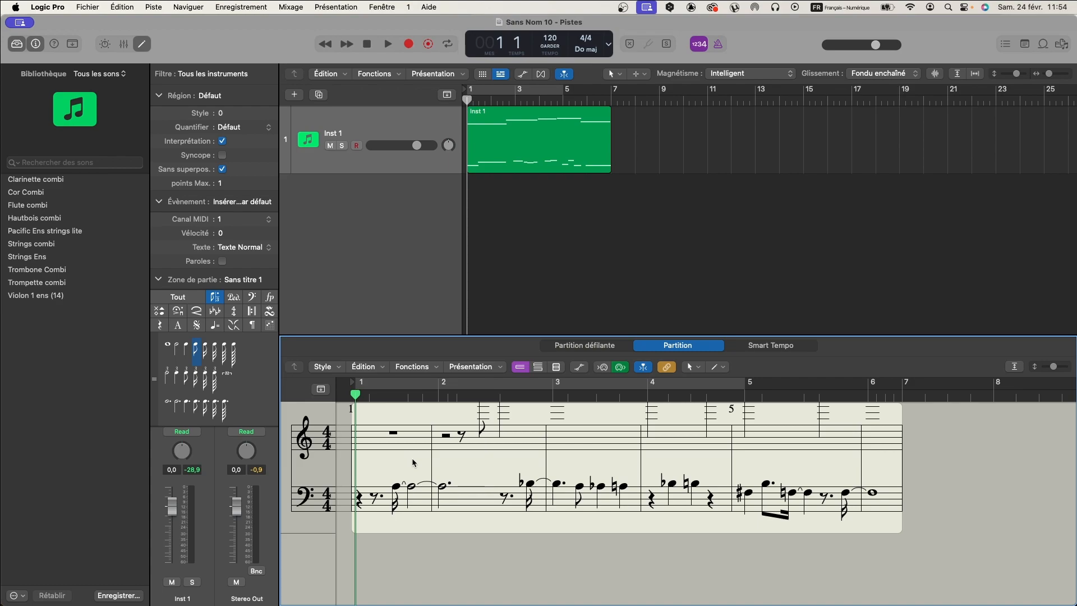
left_click(242, 129)
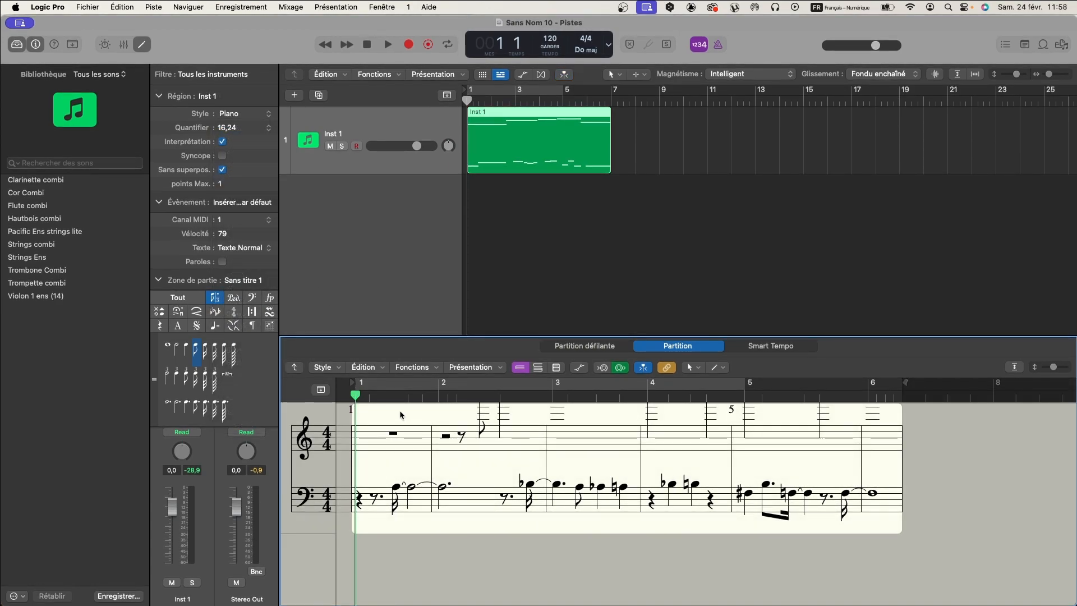
left_click(585, 348)
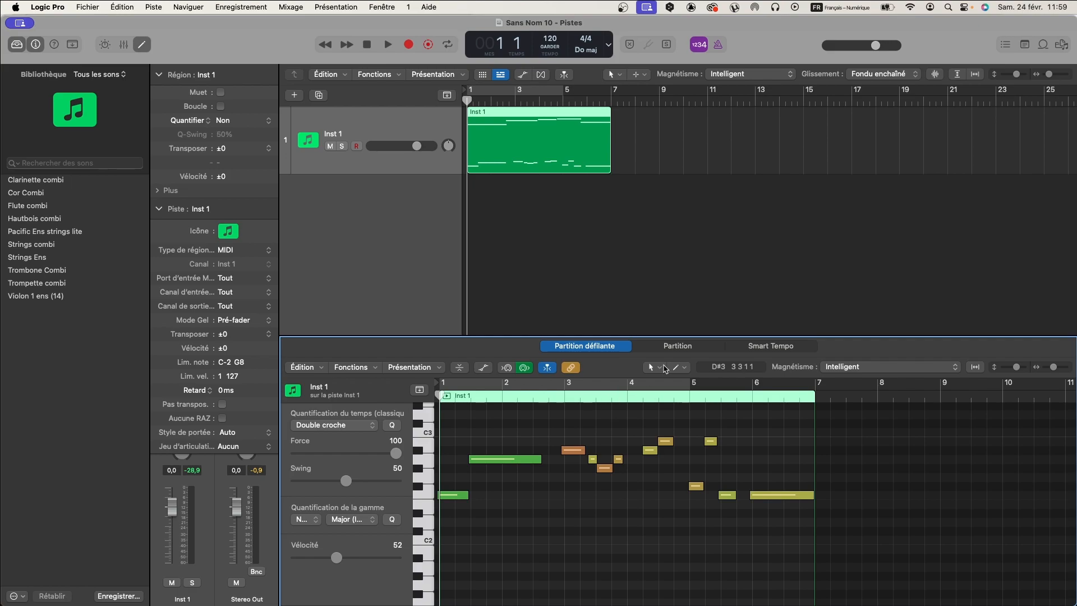
left_click(677, 346)
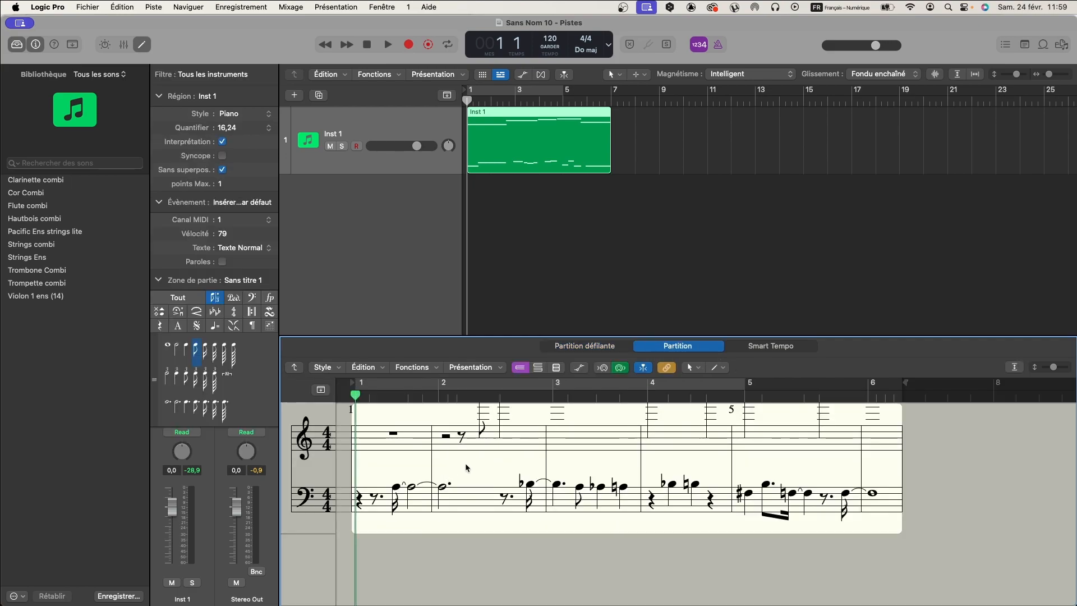
key("super+a")
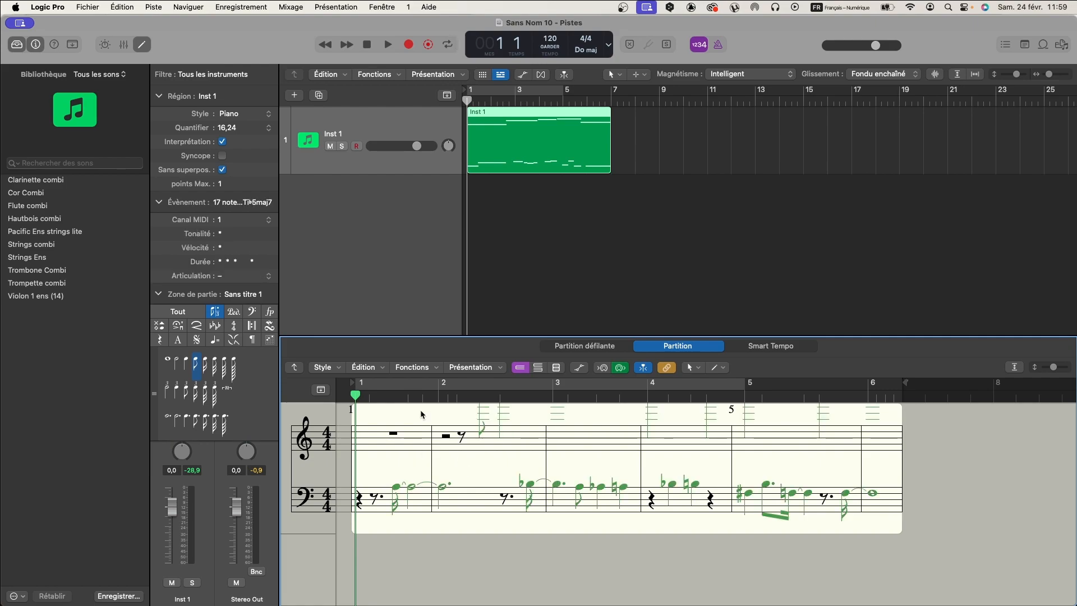
Set the score display quantization of the Inst 1 region to 8 so the recorded notes read more simply.
left_click(254, 129)
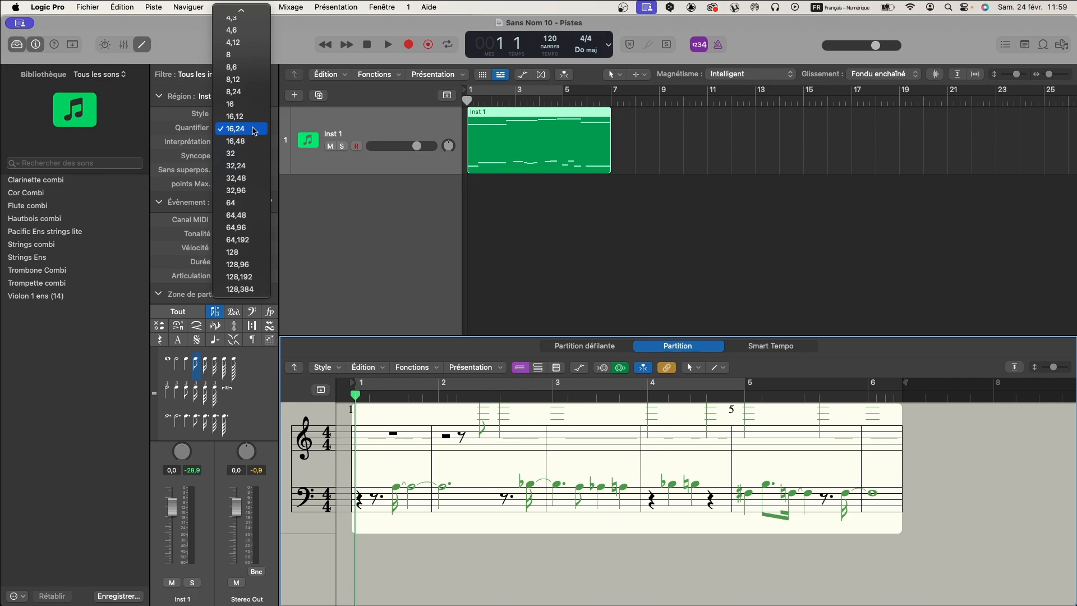
left_click(250, 54)
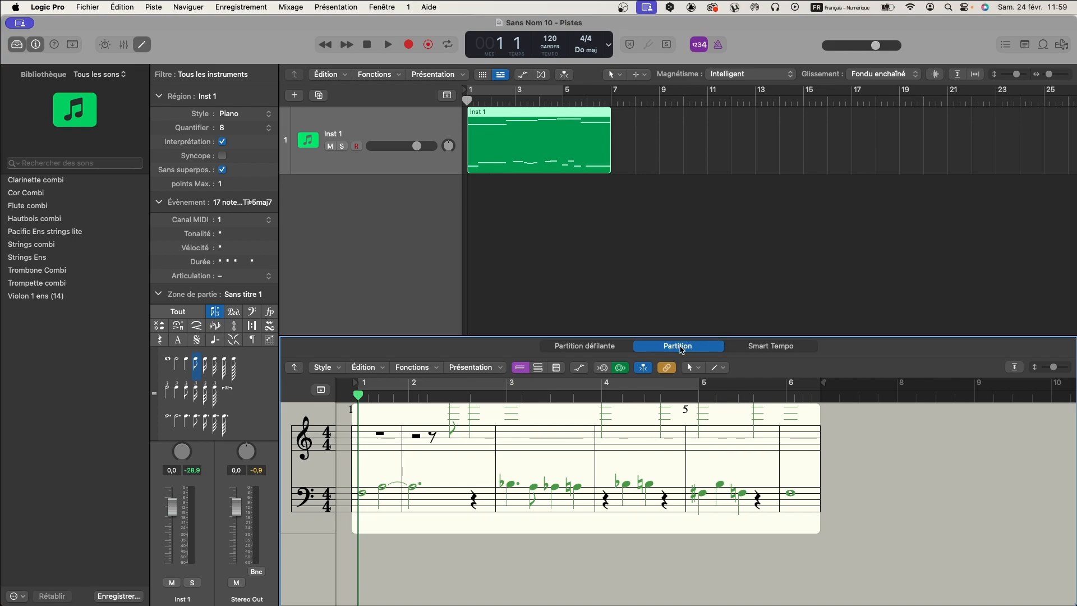
key("n")
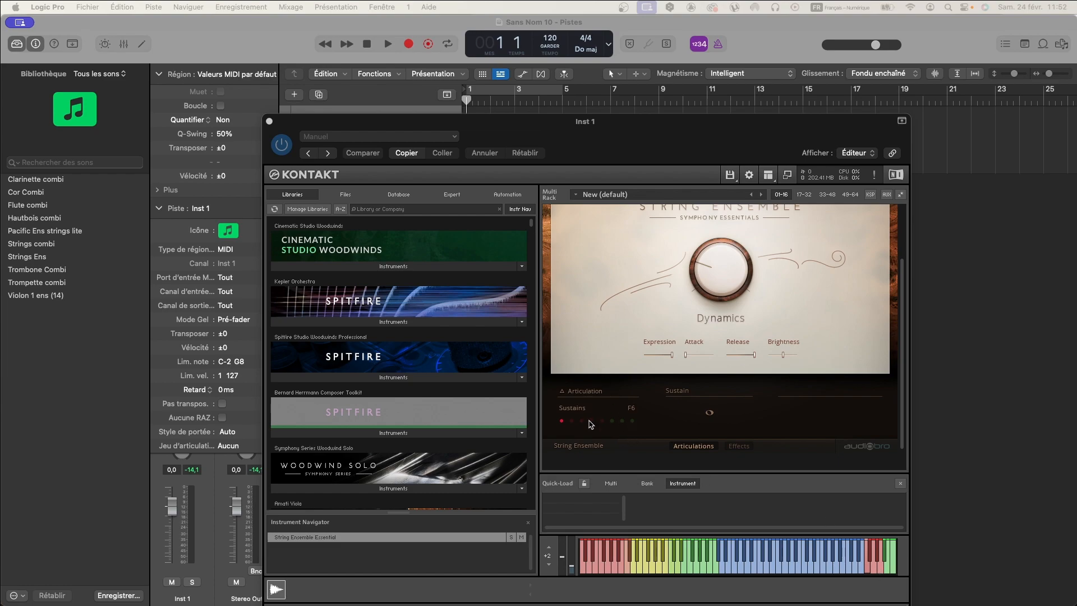
Open the articulation slot setup, try Tremolo and Harmonics in the F6 slot, restore Sustains, and check the Sordino Sus. Vibrato slot.
left_click(589, 393)
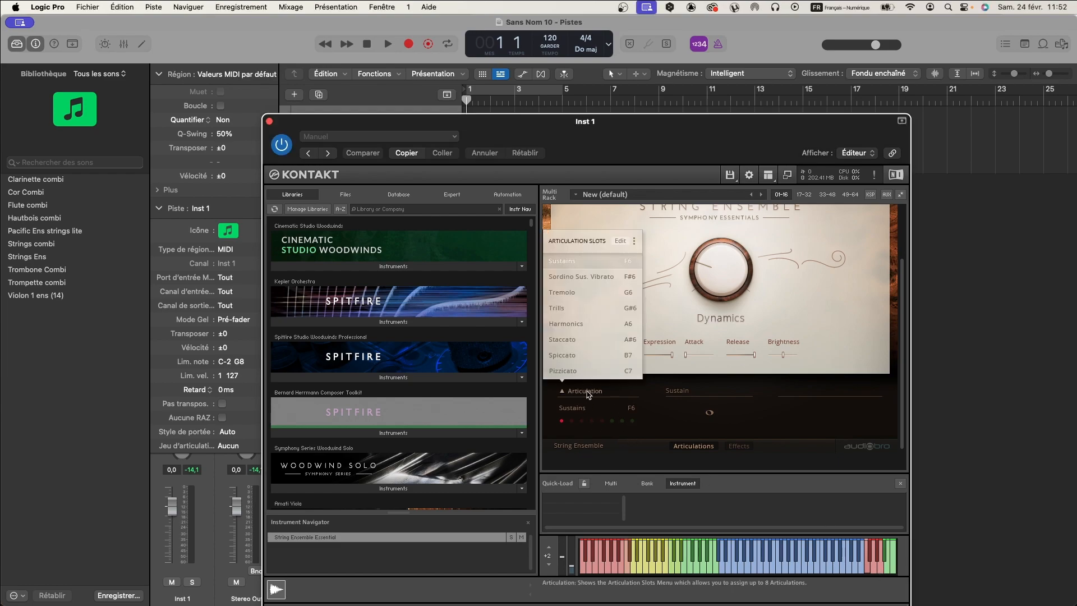
left_click(620, 241)
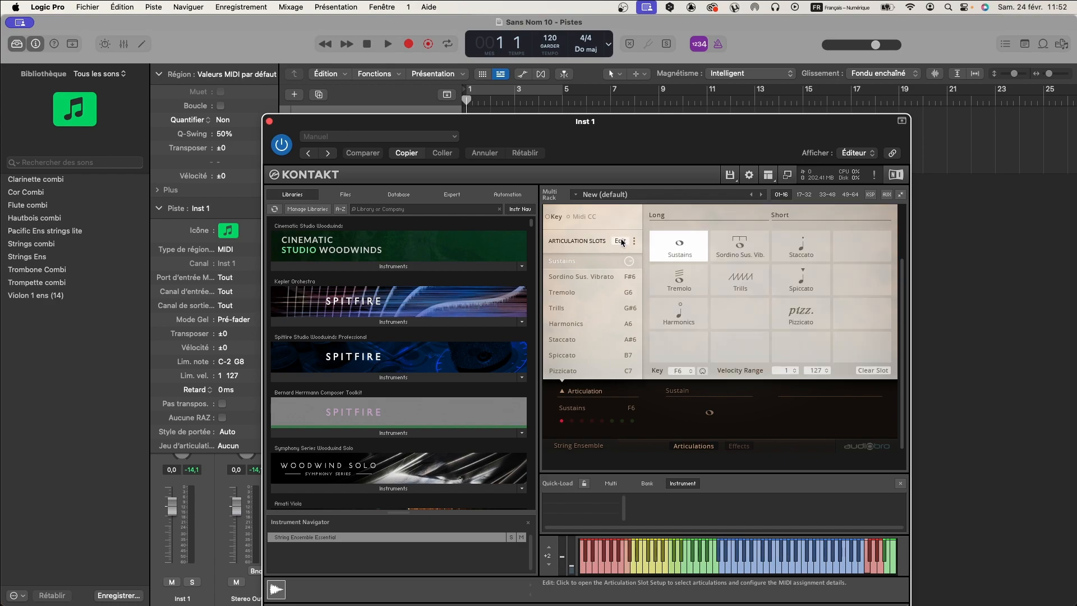
left_click(679, 278)
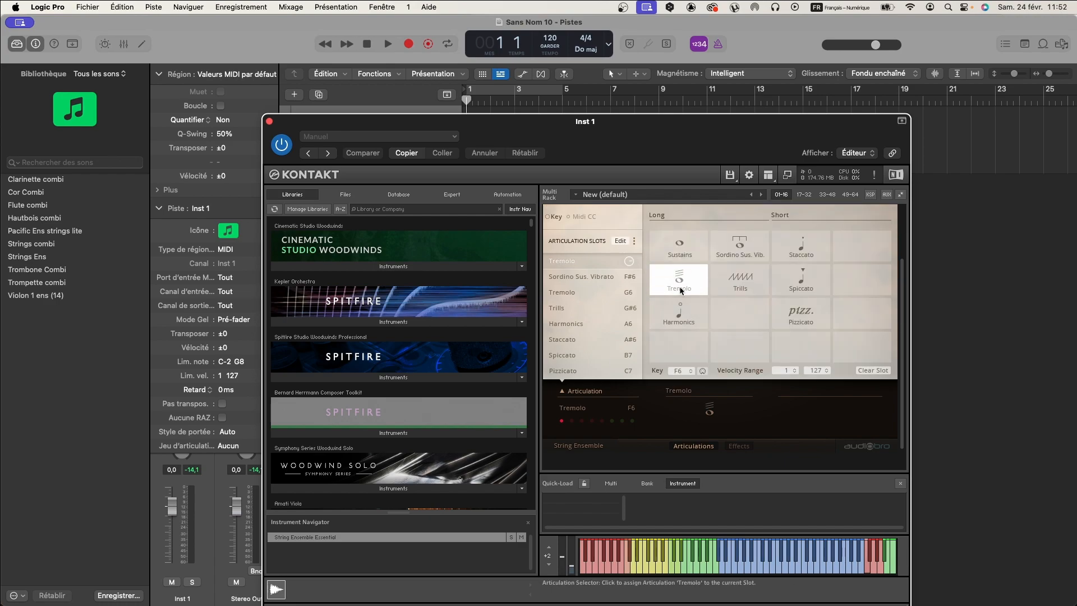
left_click(680, 312)
left_click(679, 278)
left_click(677, 245)
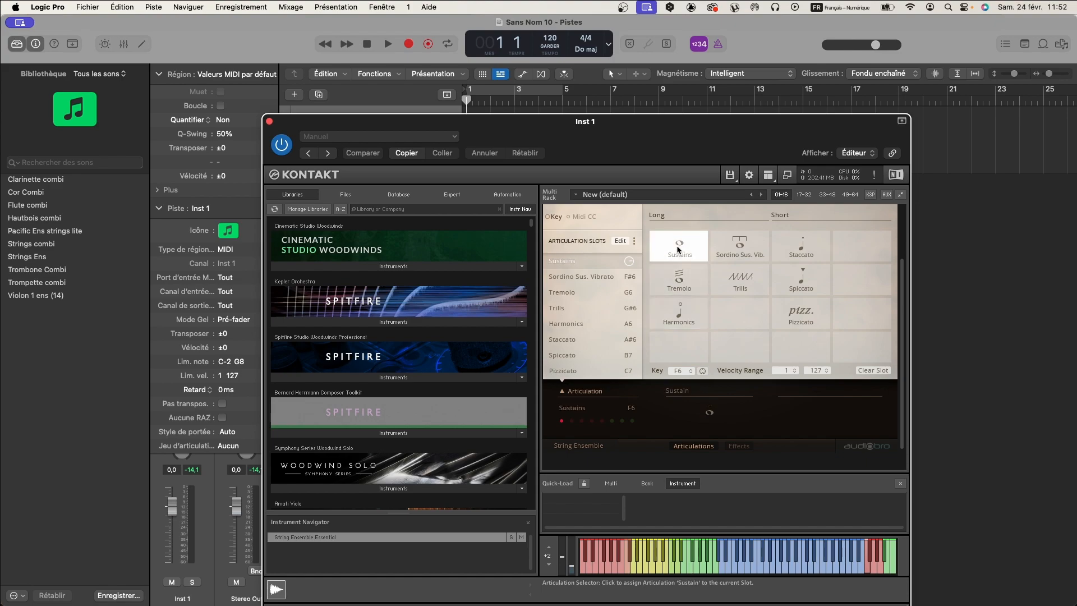
left_click(578, 277)
left_click(577, 261)
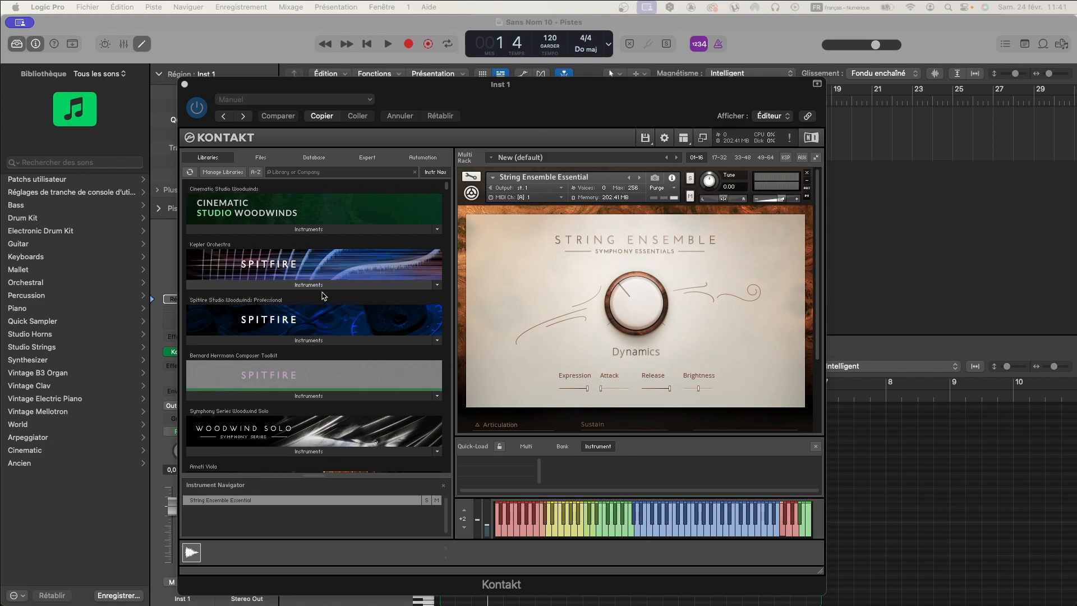
Replace the String Ensemble with b - Flute Solo (Stereo) from the Spitfire Studio Woodwinds Professional library, accepting the loss of changes.
left_click(307, 341)
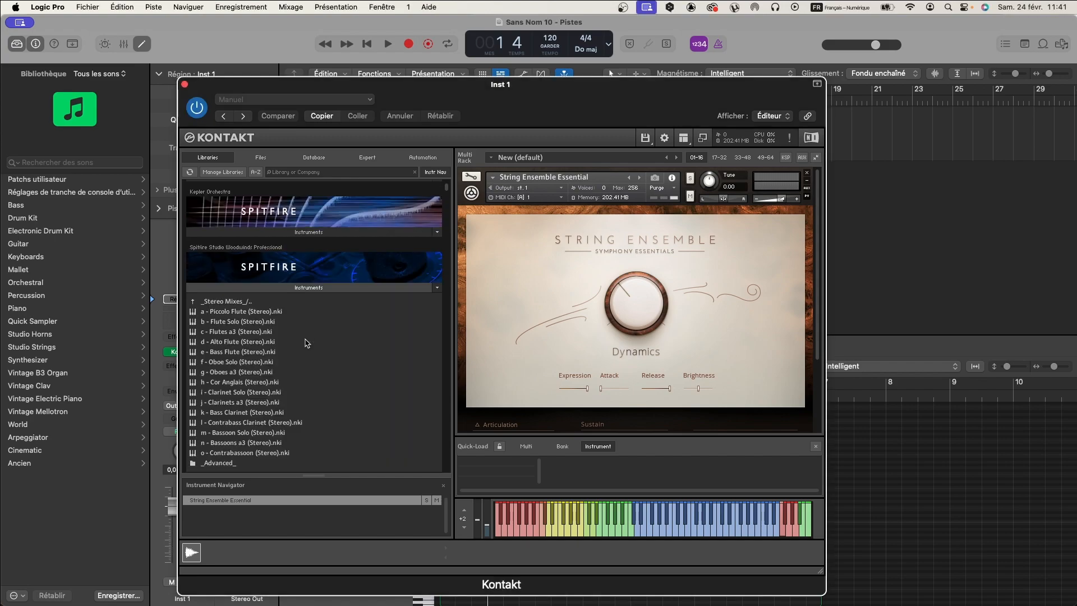
left_click(226, 324)
left_click_drag(226, 324, 586, 314)
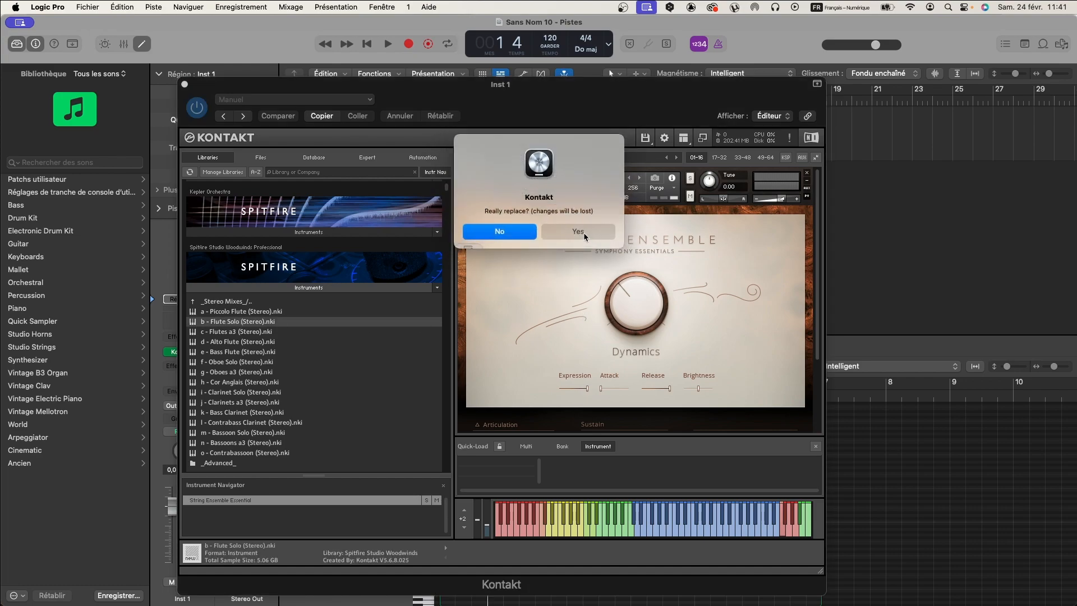
left_click(568, 232)
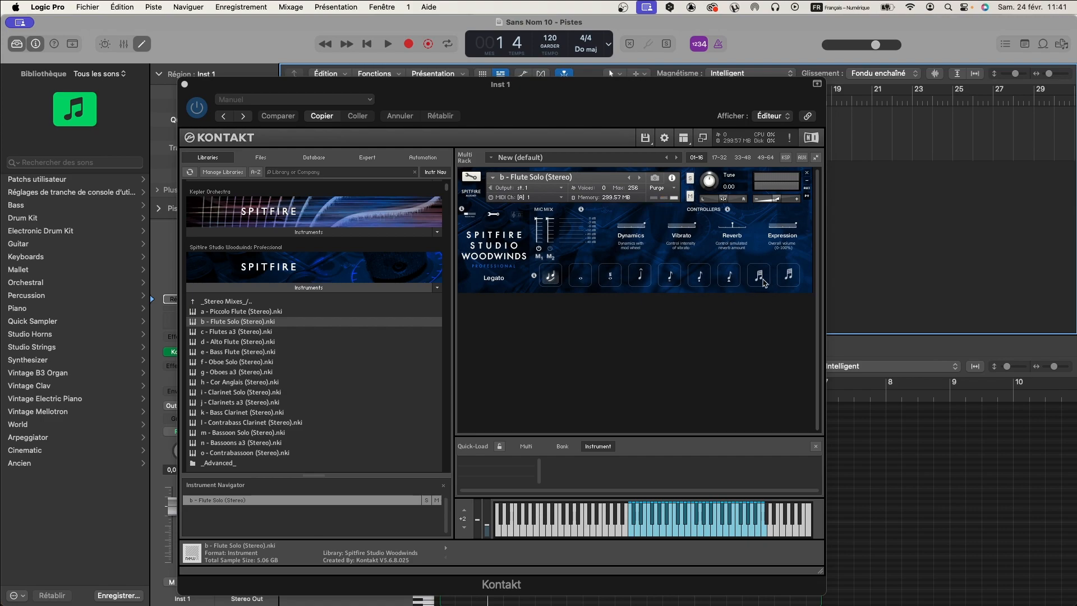
Switch the Flute Solo through its articulations from Long to Staccatissimo, including Tenuto, and return it to Legato.
left_click(570, 278)
left_click(570, 279)
left_click(610, 276)
left_click(648, 277)
left_click(666, 277)
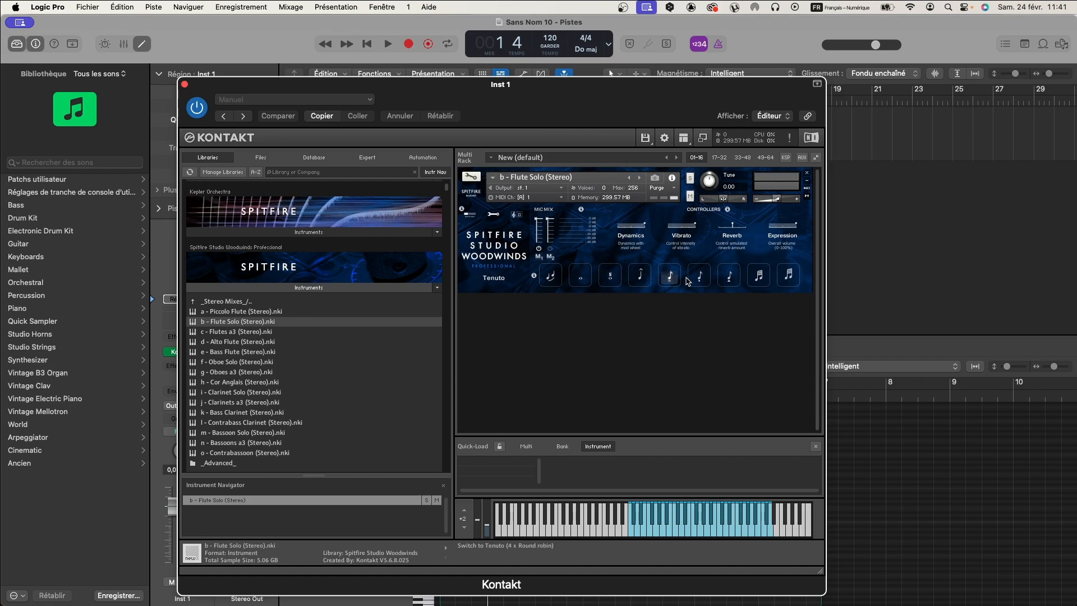
left_click(699, 276)
left_click(729, 276)
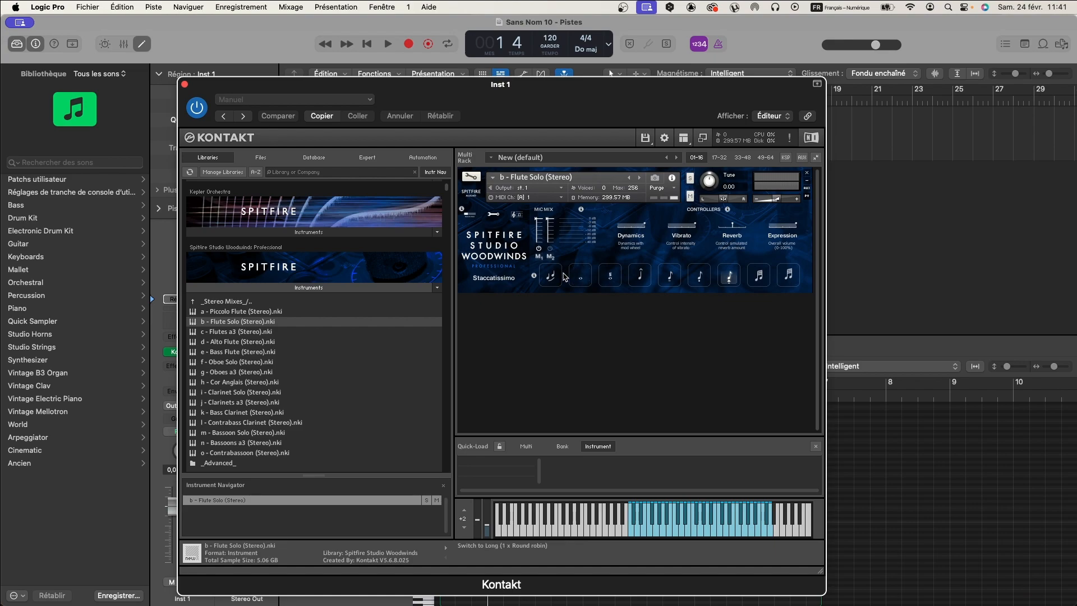
left_click(550, 275)
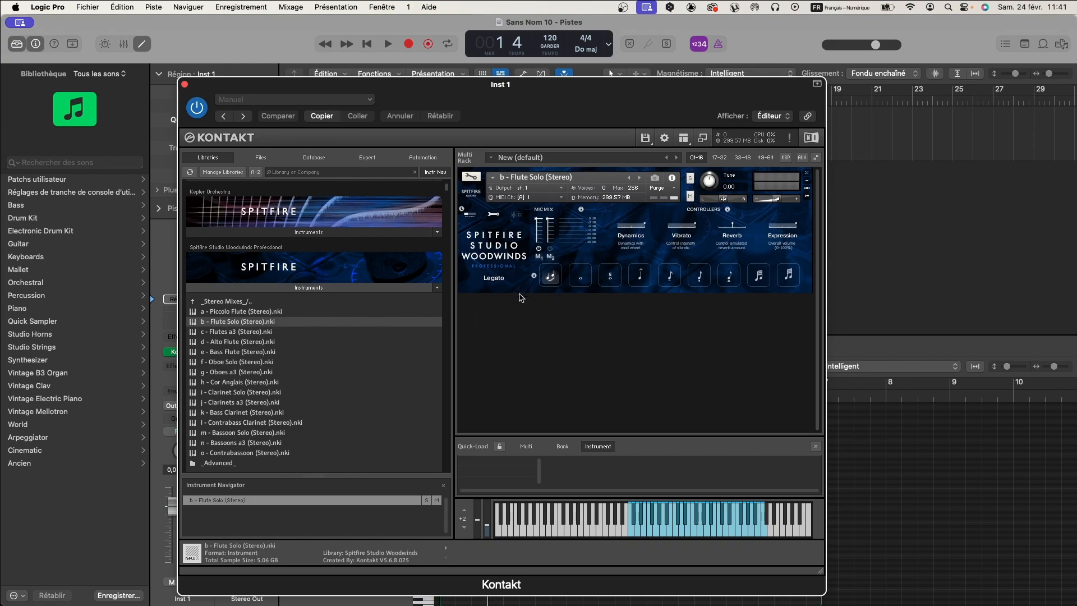
Load a second b - Flute Solo (Stereo) instance into the rack and switch it to the Long Flutter articulation.
double_click(238, 325)
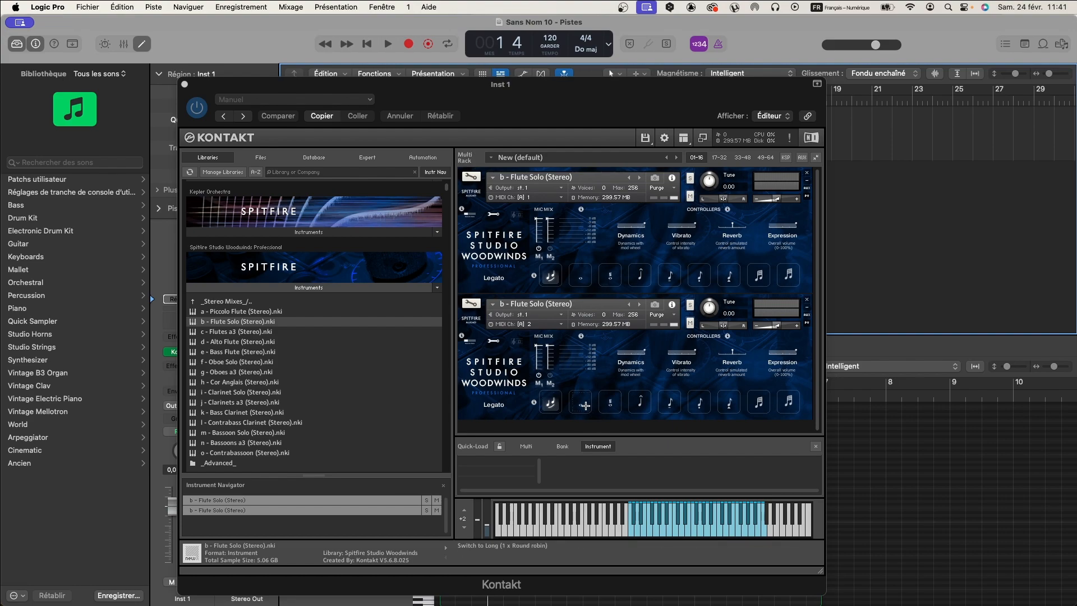
left_click(613, 401)
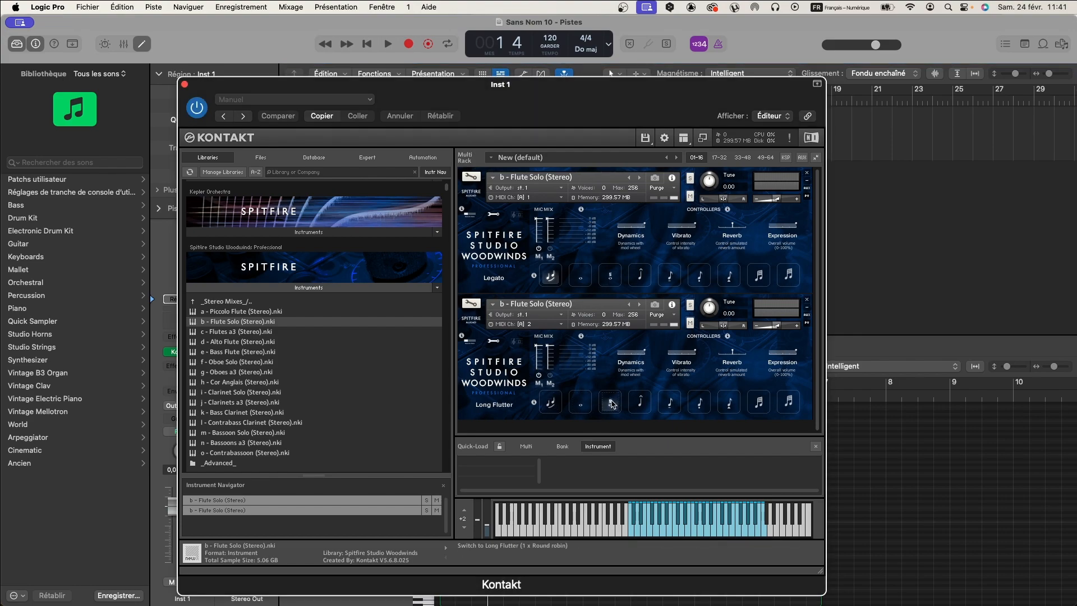